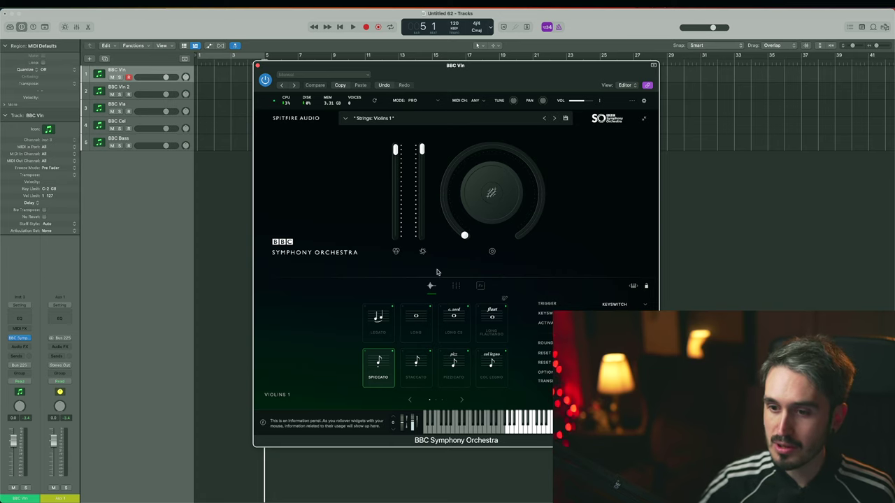
Step: Show the Violins 1 microphone mixer, close the instrument, and record a violin part on the BBC Vln track over bars 5 to 13
click(457, 286)
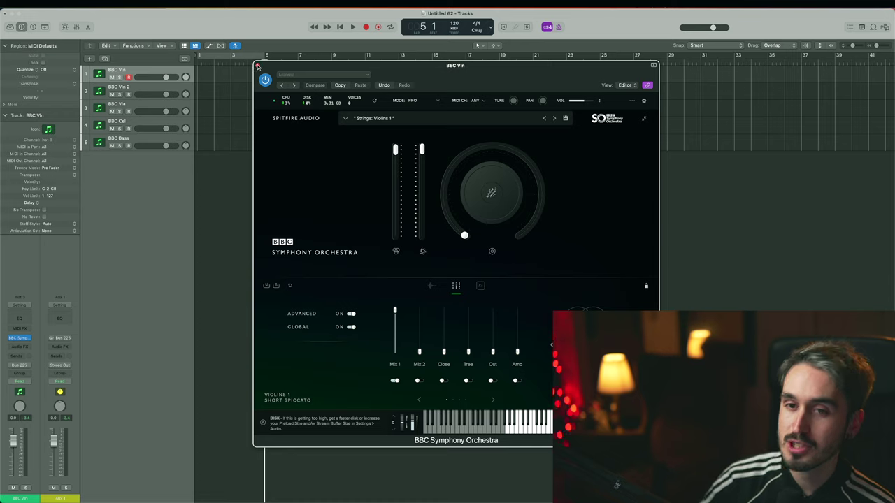
click(257, 65)
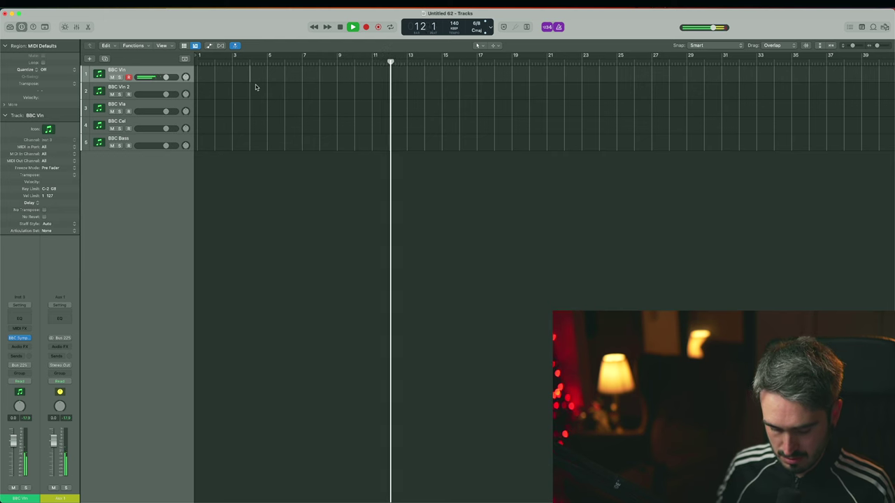
key(space)
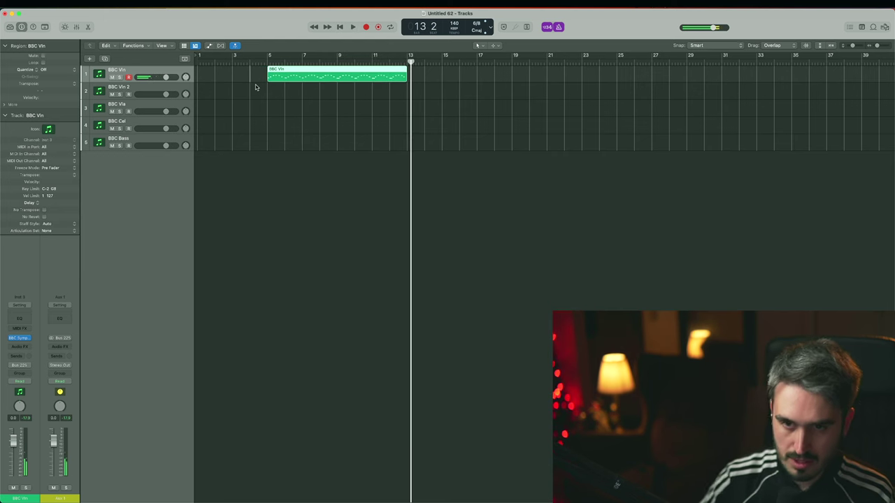
Step: Quantize all notes of the recorded BBC Vln region to 1/8 Note in the piano roll and play them back
key(p)
click(126, 215)
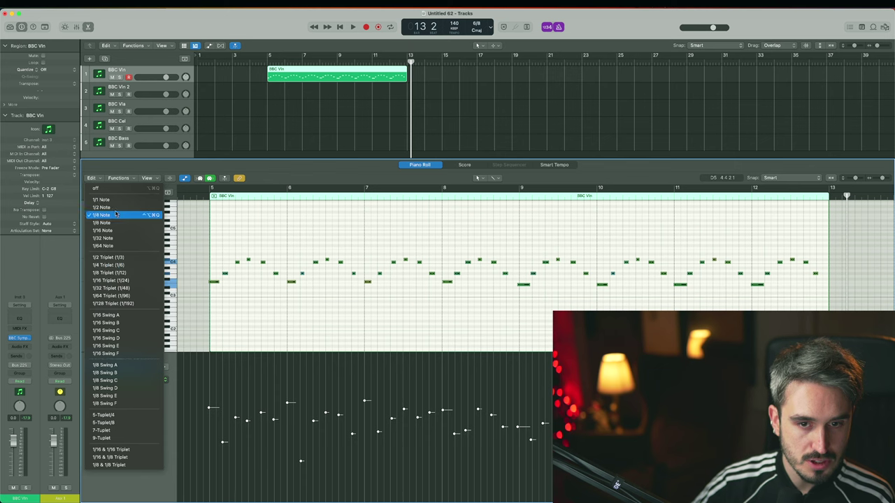
click(116, 228)
key(space)
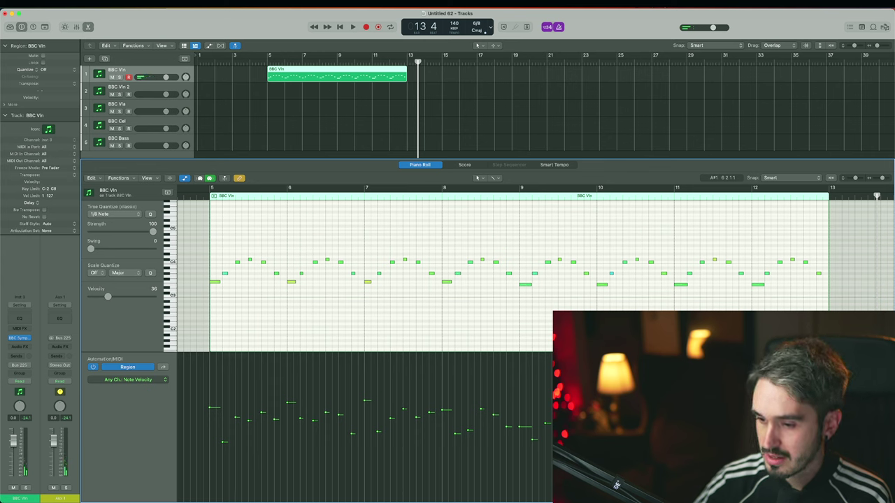
Step: Raise the velocities of the first three notes in bar 8 of the BBC Vln region and close the piano roll
click(441, 405)
drag(467, 278, 472, 277)
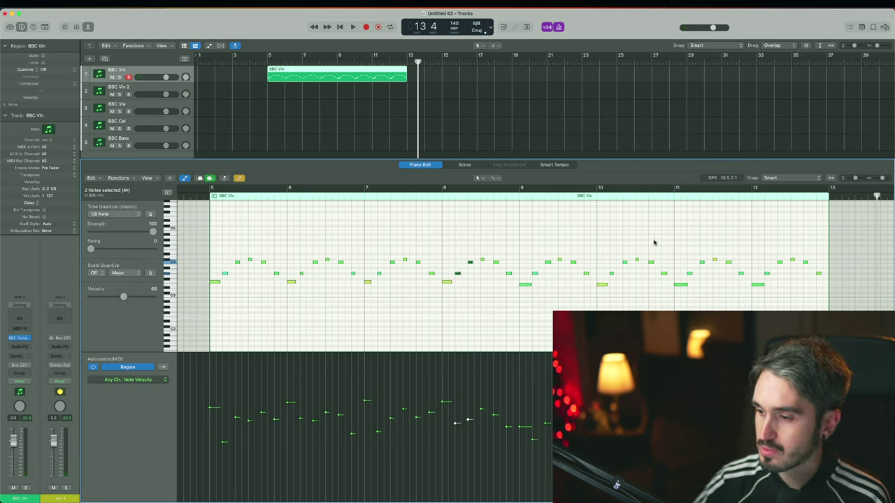
key(space)
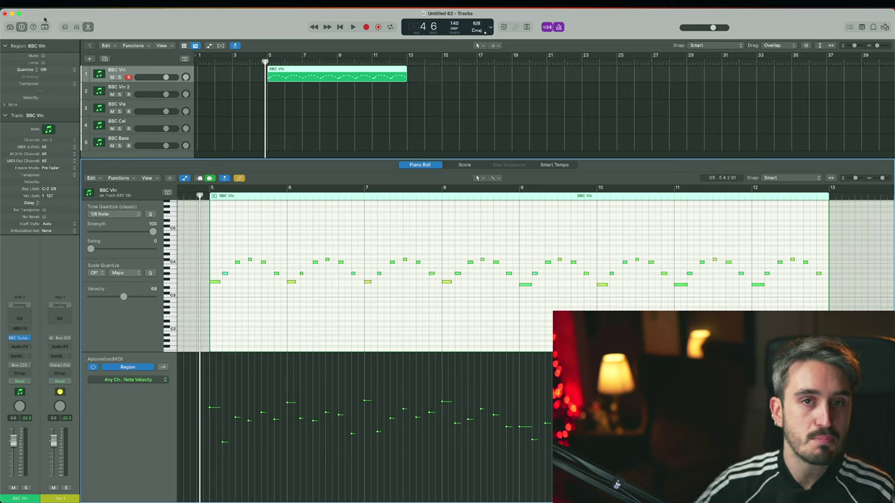
click(89, 27)
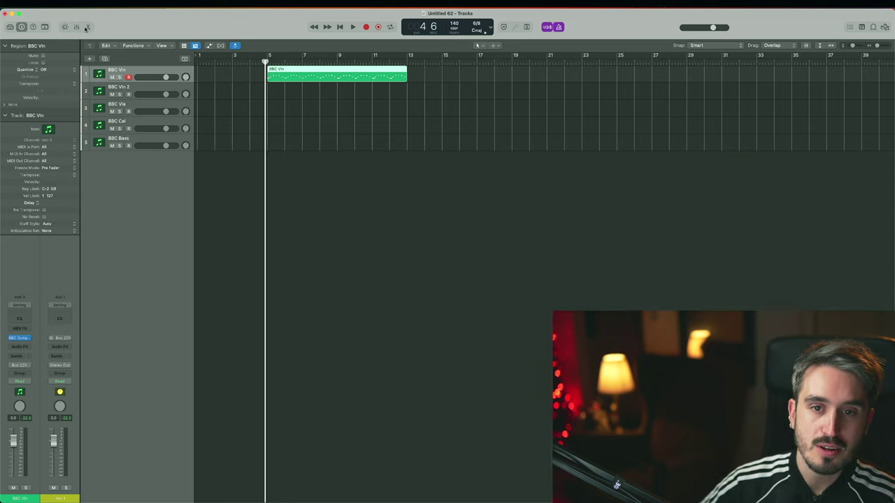
Step: Record a bass part on the BBC Bass track over bars 5 to 13
click(248, 144)
click(142, 145)
key(space)
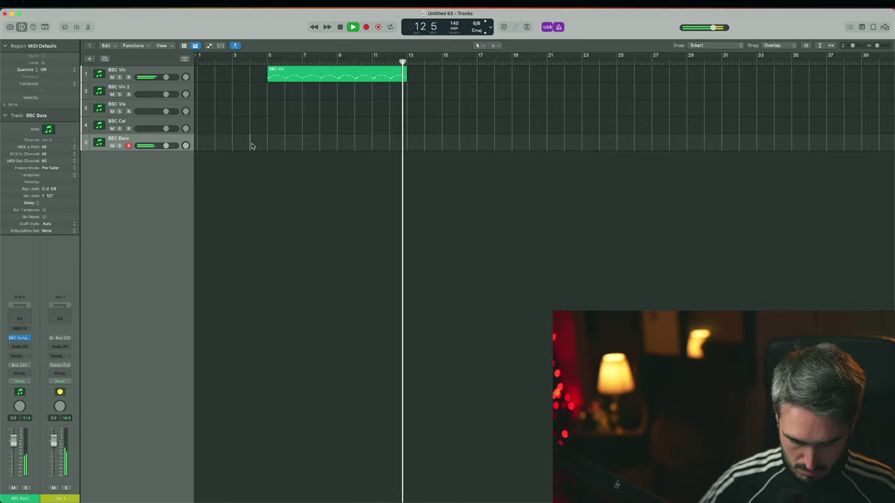
key(space)
Step: Check the cello instrument, then record a cello part on the BBC Cel track and a viola part on the BBC Vla track
key(Up)
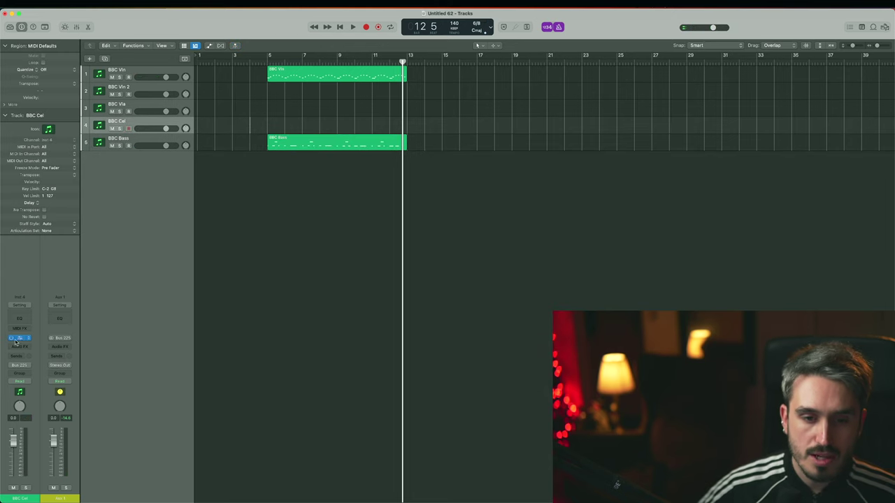
click(20, 339)
click(279, 100)
key(space)
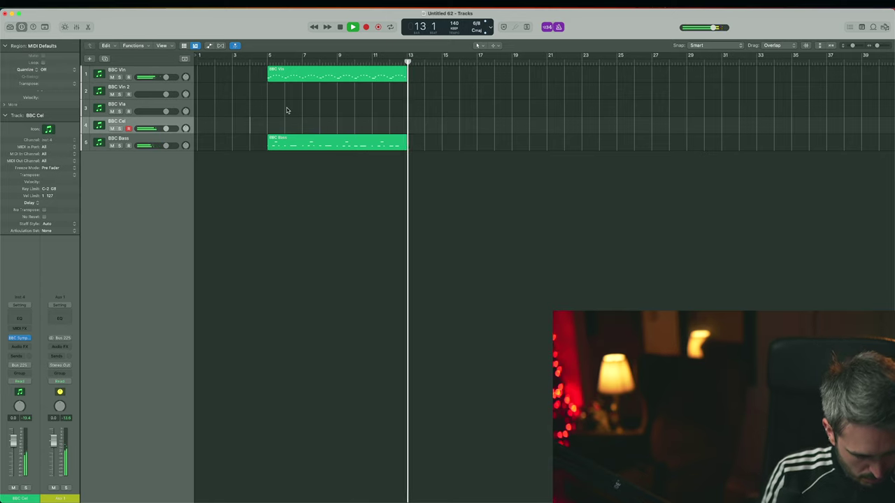
click(286, 109)
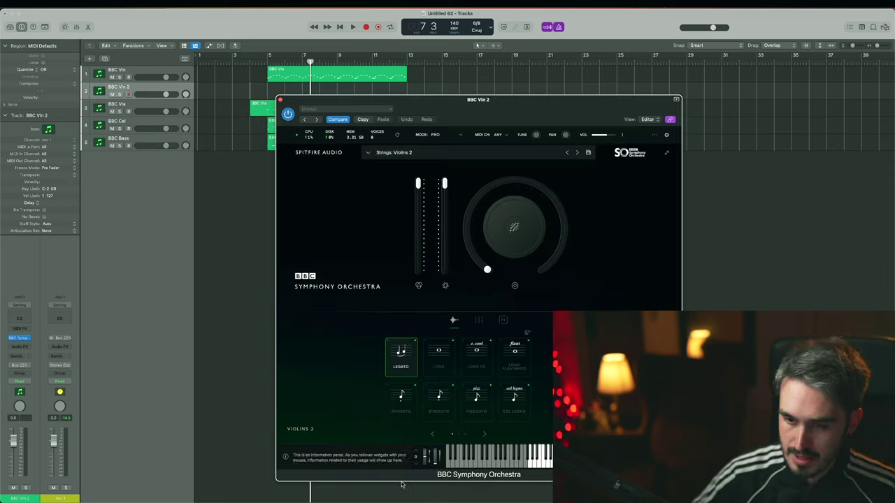
key(space)
Step: Switch the Violins 2 instrument to the Spiccato technique and record its part on the BBC Vln 2 track
key(Up)
key(v)
click(401, 412)
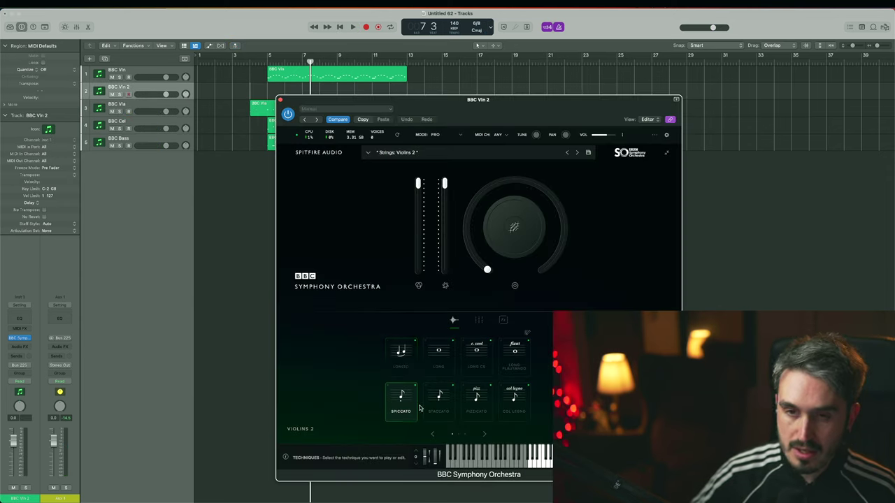
click(281, 101)
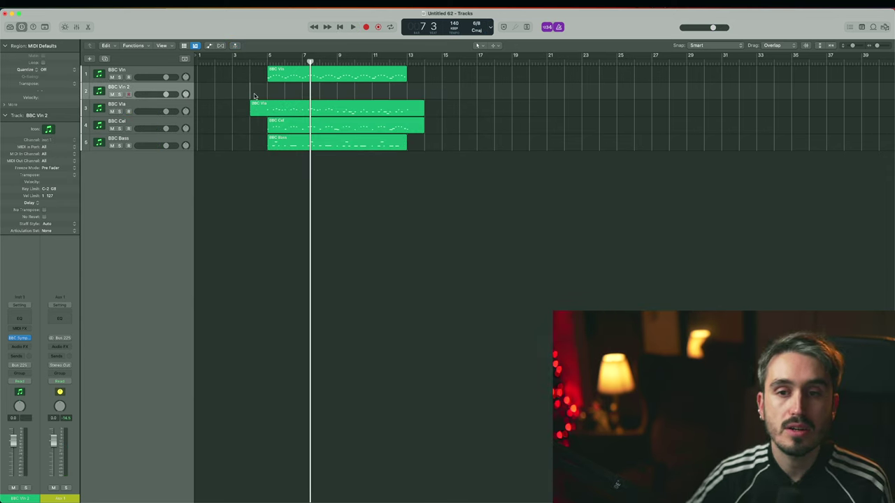
key(space)
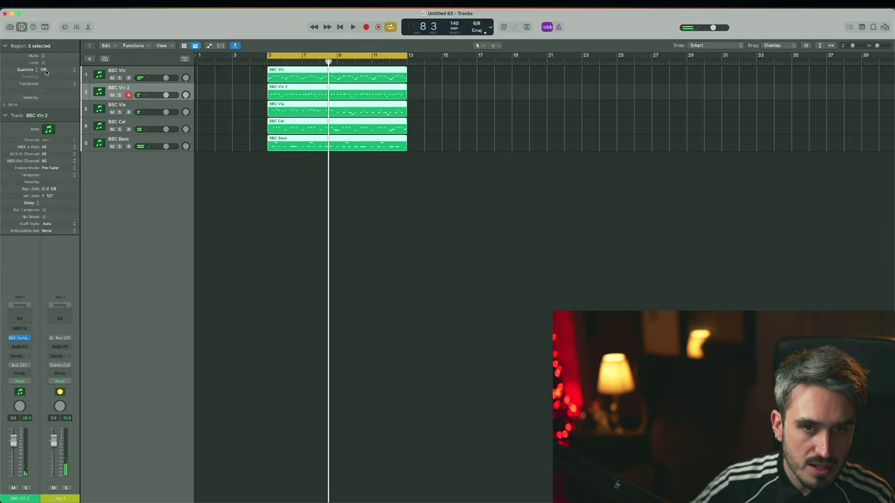
Step: Quantize the five selected string regions to 1/8 Note, play them back, and clear the selection
click(44, 69)
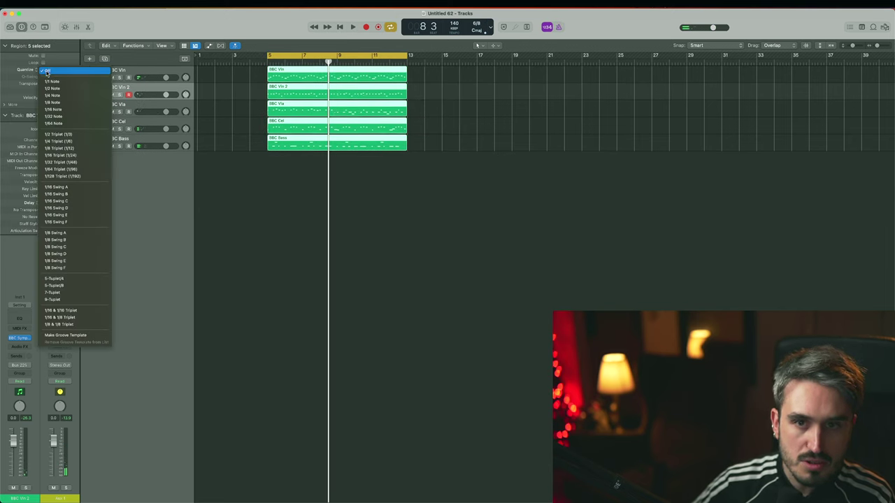
click(100, 105)
key(space)
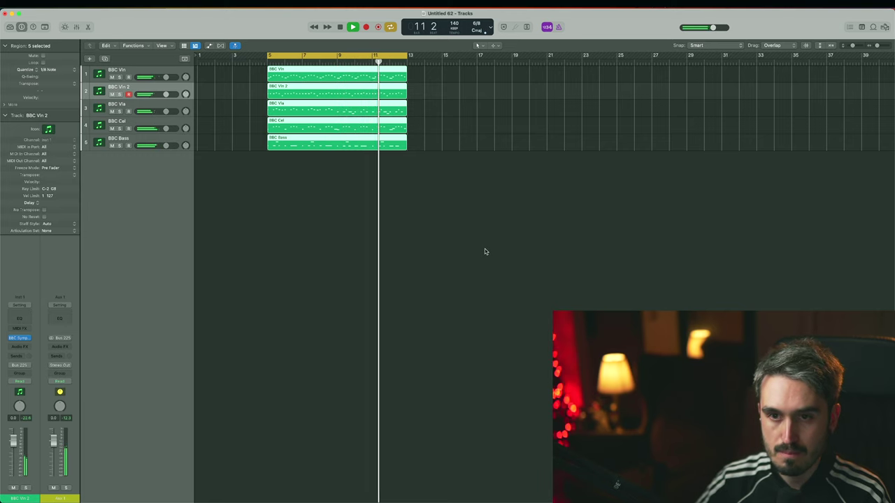
key(space)
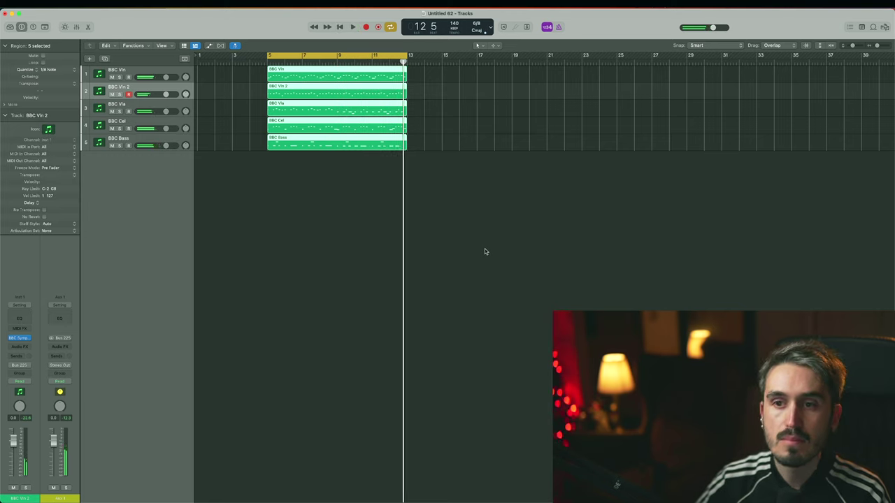
click(366, 296)
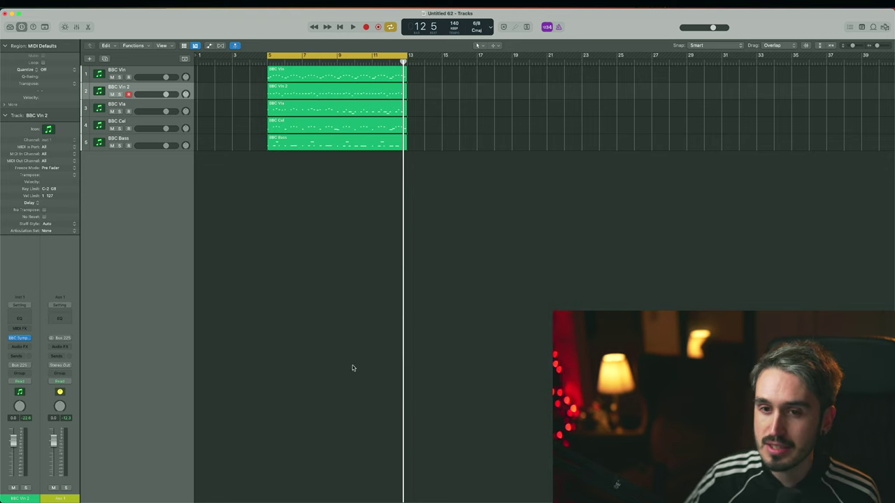
Step: Examine the notes and velocities of the BBC Vln 2 region in the piano roll, and set the cycle range to that region
drag(248, 72, 334, 165)
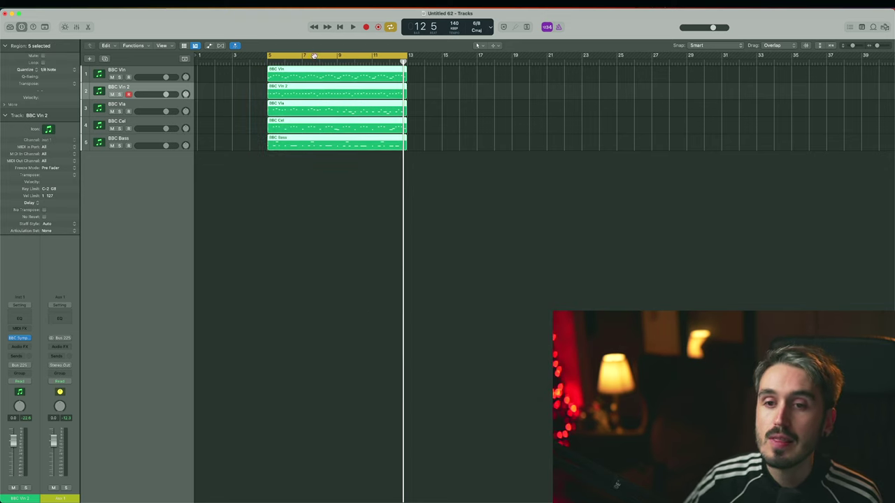
click(314, 53)
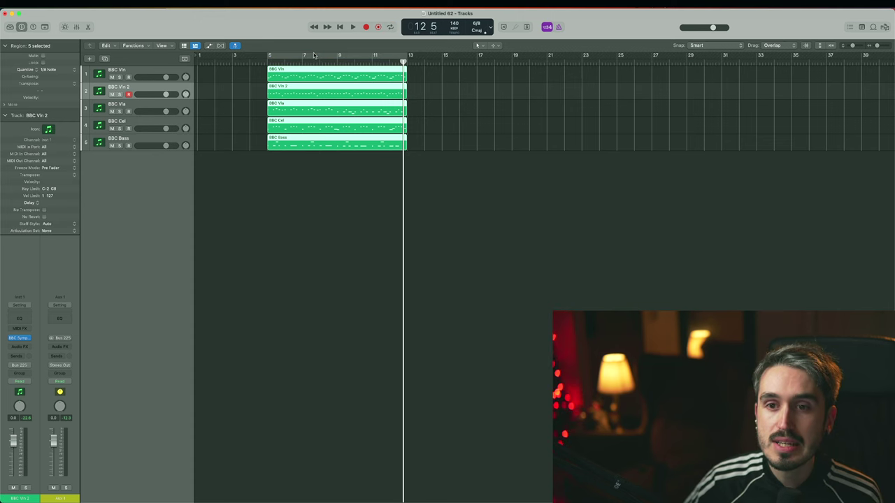
click(262, 117)
double_click(296, 88)
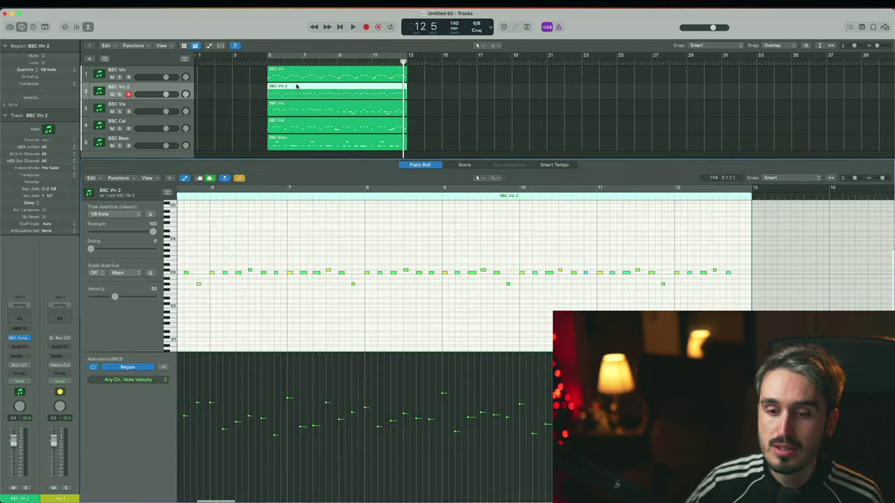
scroll(340, 456, left, 3)
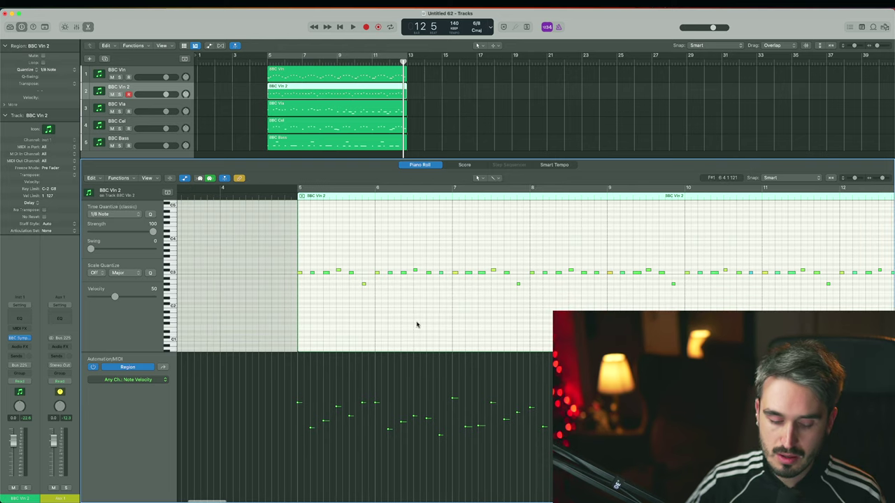
scroll(419, 322, left, 5)
scroll(413, 321, right, 5)
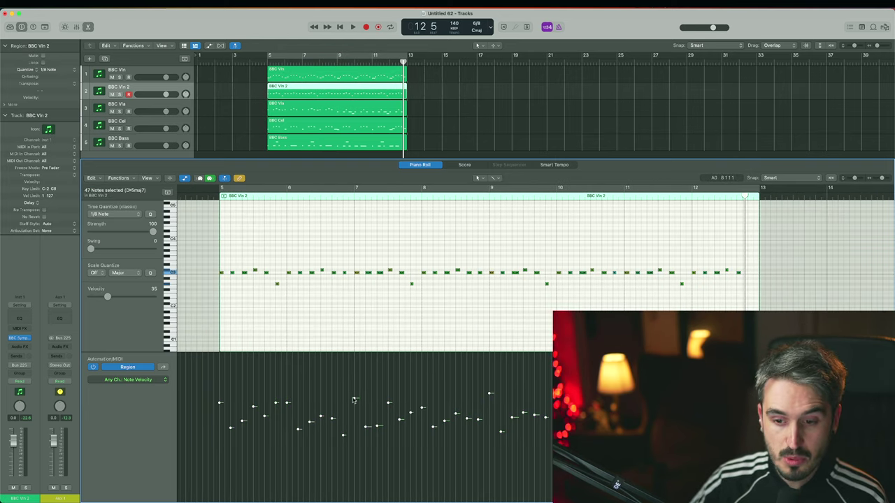
key(e)
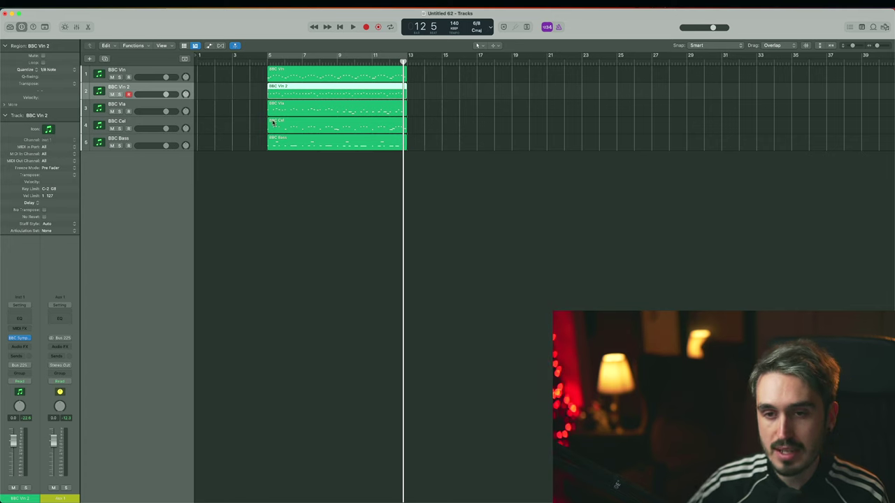
key(super+u)
click(287, 201)
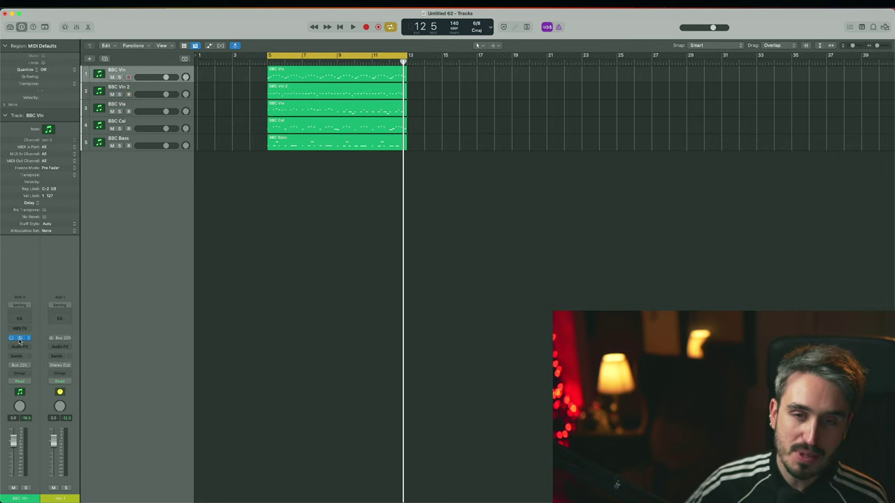
Step: Open the BBC Vln track's instrument and look through the pages of microphone signals in its mixer
click(19, 338)
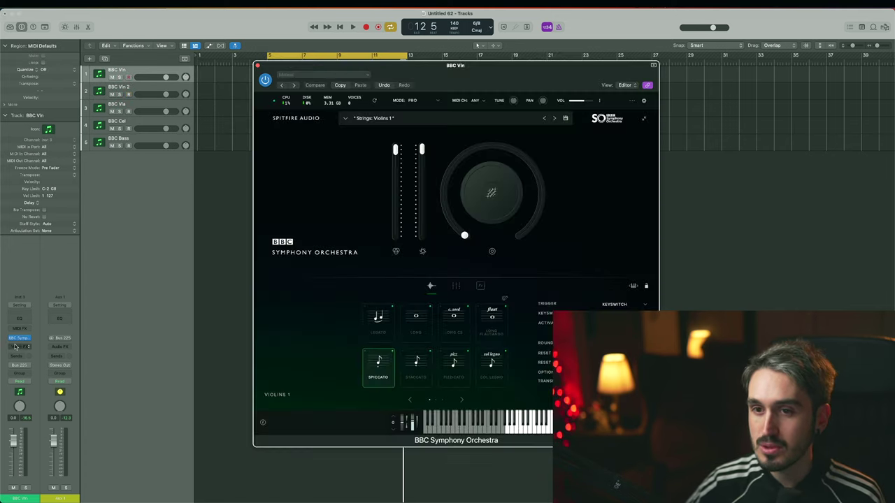
drag(512, 77, 456, 63)
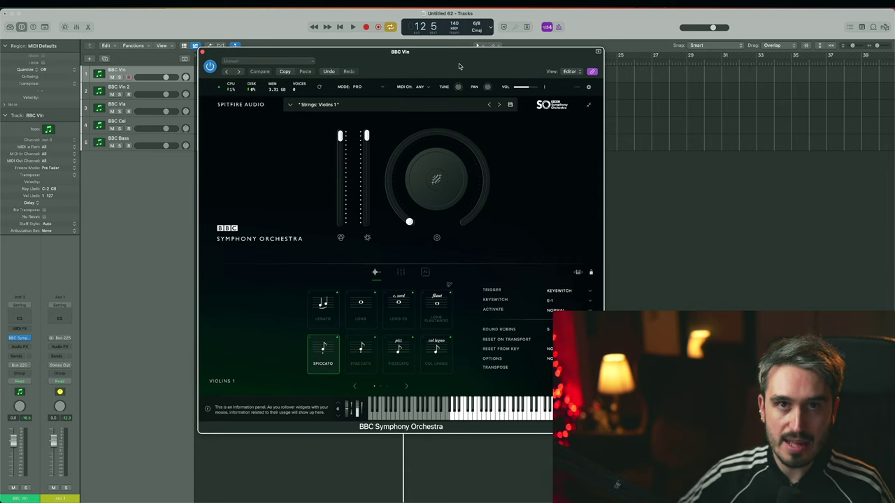
click(401, 273)
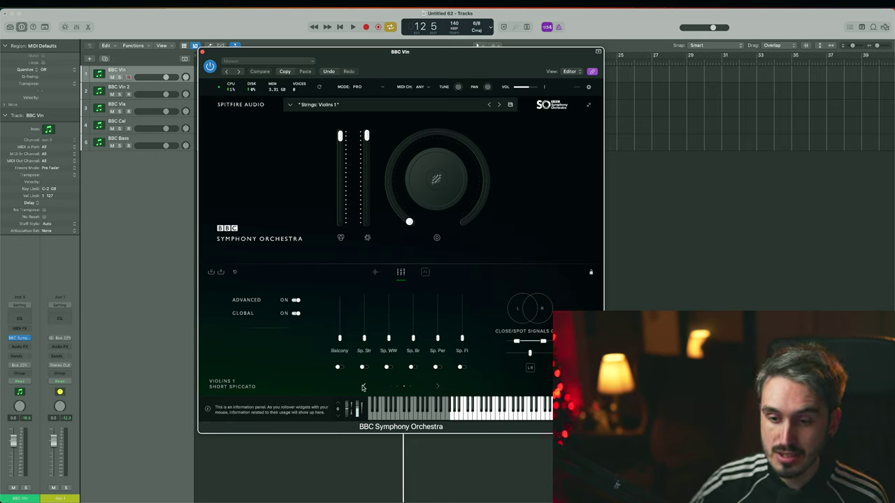
click(364, 386)
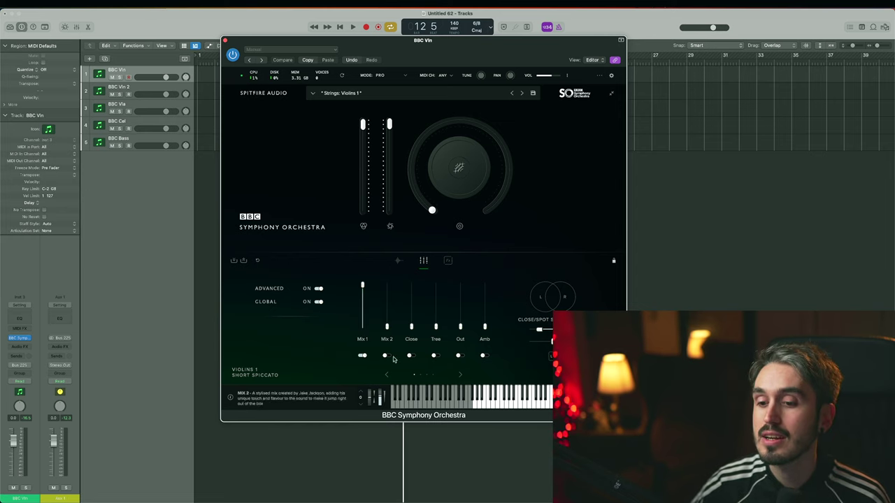
click(460, 376)
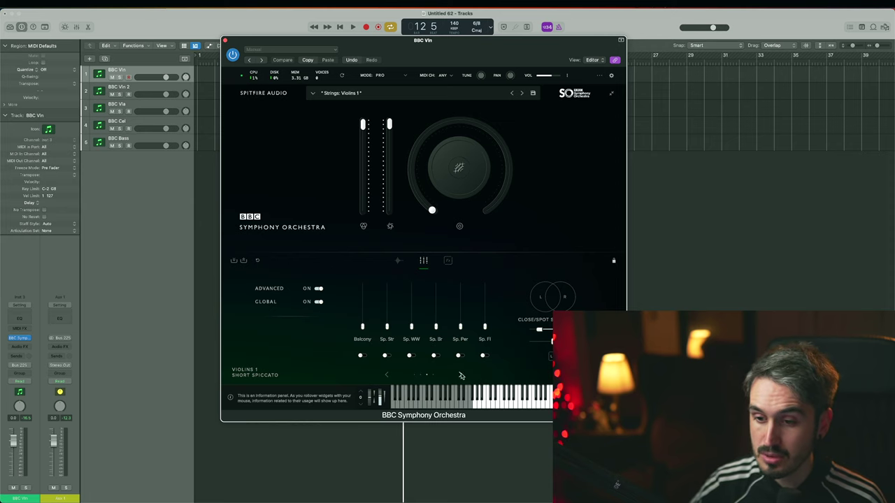
click(387, 375)
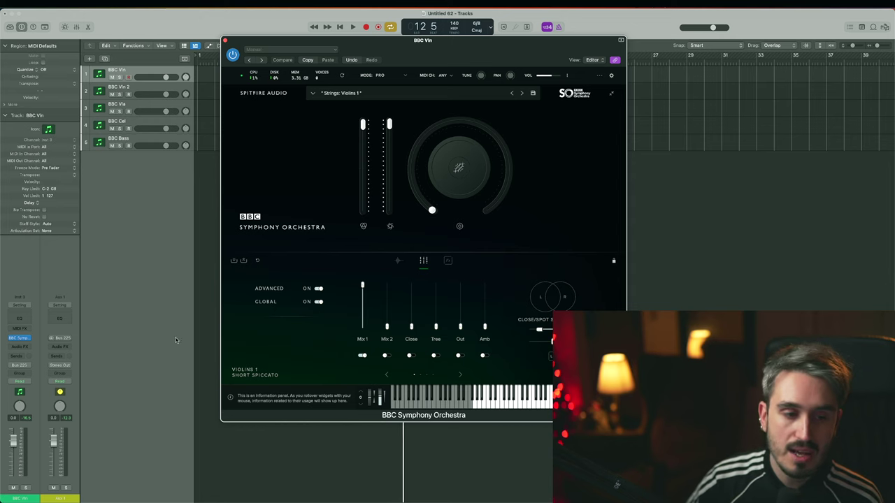
Step: Solo the BBC Vln track and reposition the instrument window so the track's region can be seen
drag(391, 40, 280, 33)
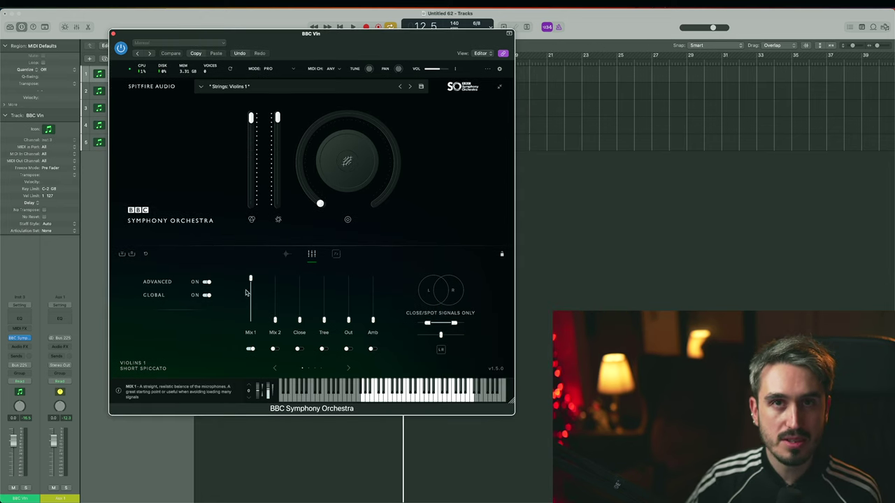
click(121, 78)
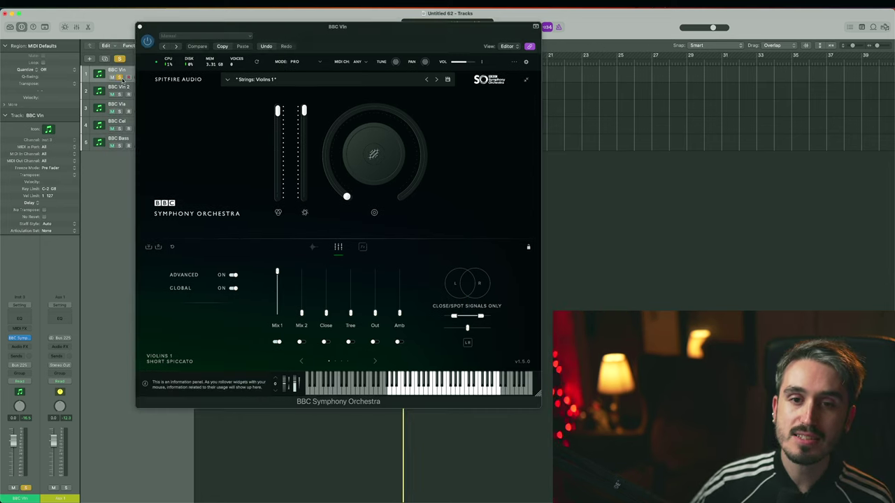
drag(327, 46, 265, 105)
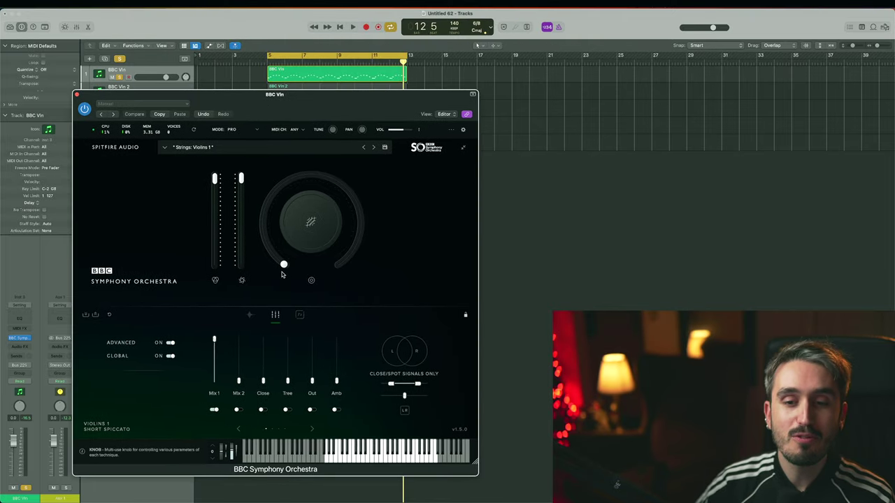
Step: Replace the BBC Vln instrument's Mix 1 signal with Close at full level, start playback, and blend in Out and Amb partway
drag(213, 339, 264, 340)
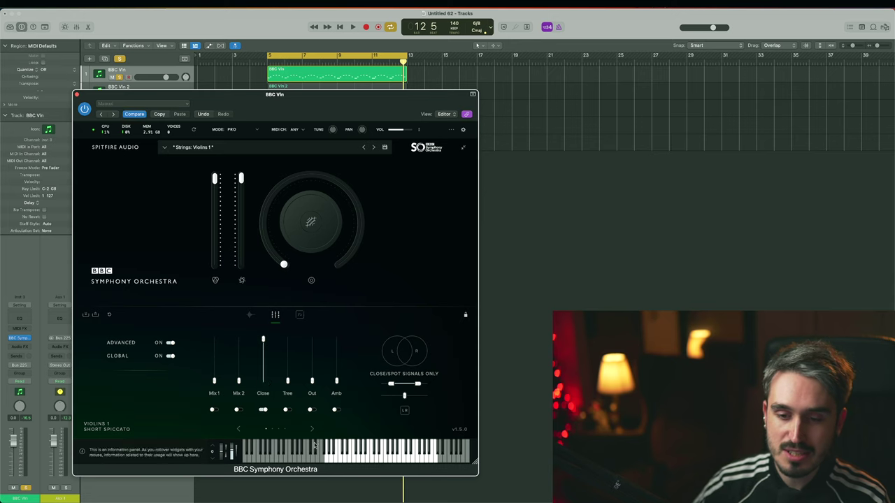
key(space)
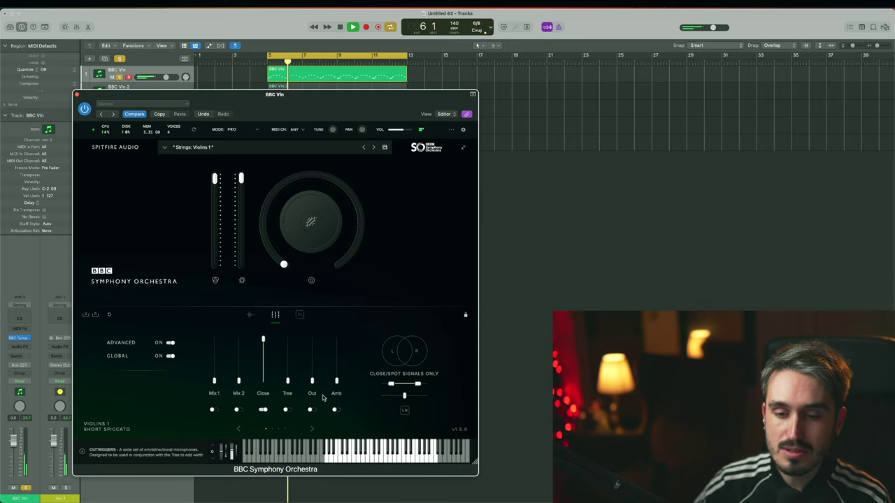
drag(313, 381, 337, 354)
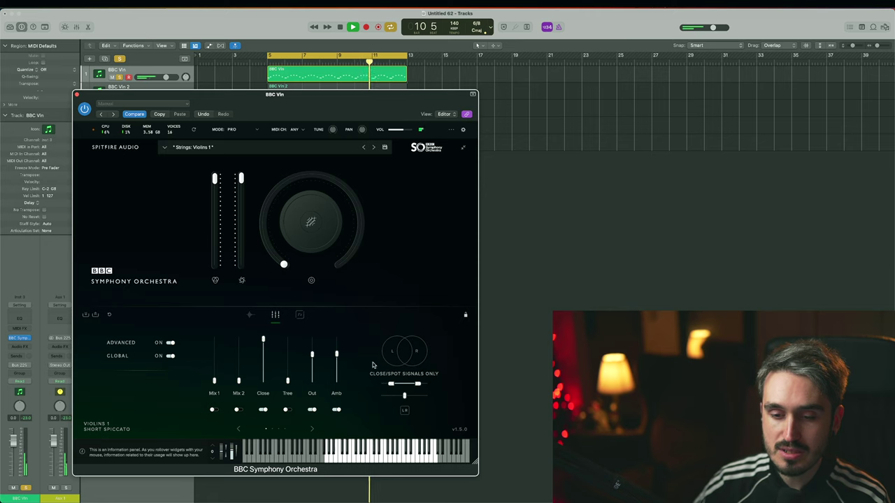
mouse_move(312, 353)
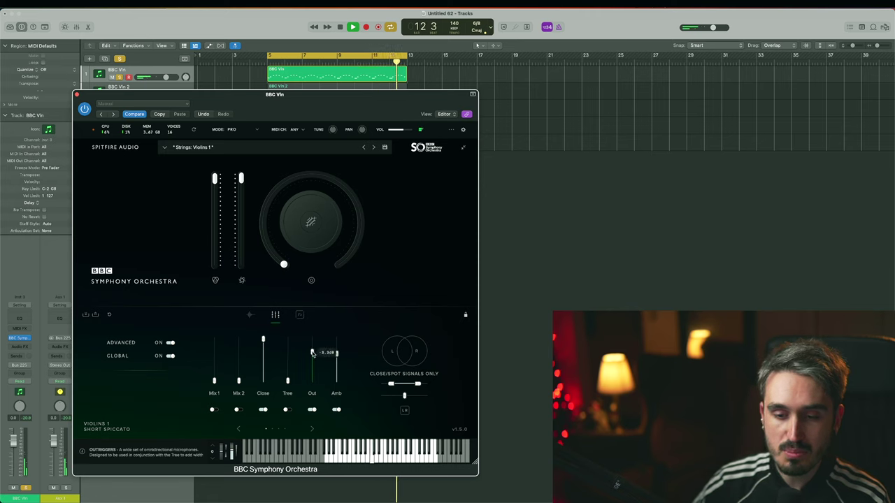
Step: In the next set of BBC Vln signals, raise Leader to full level and CloseW to a bit over half
click(312, 429)
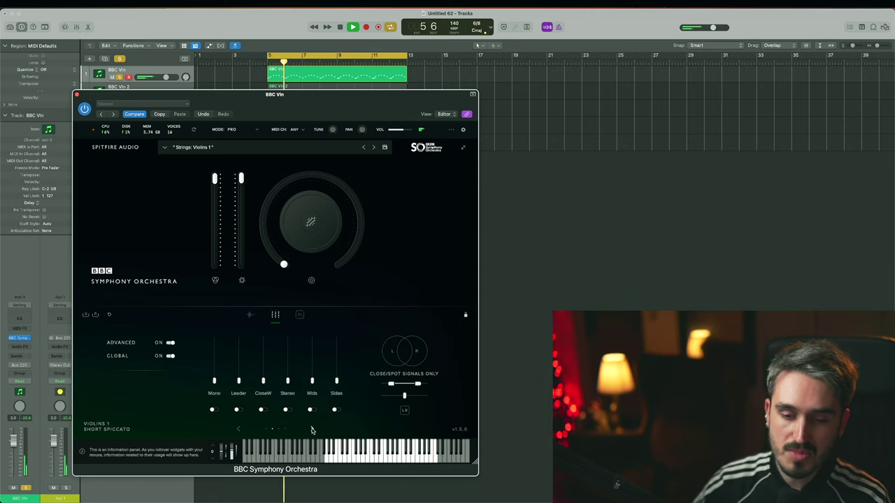
mouse_move(244, 379)
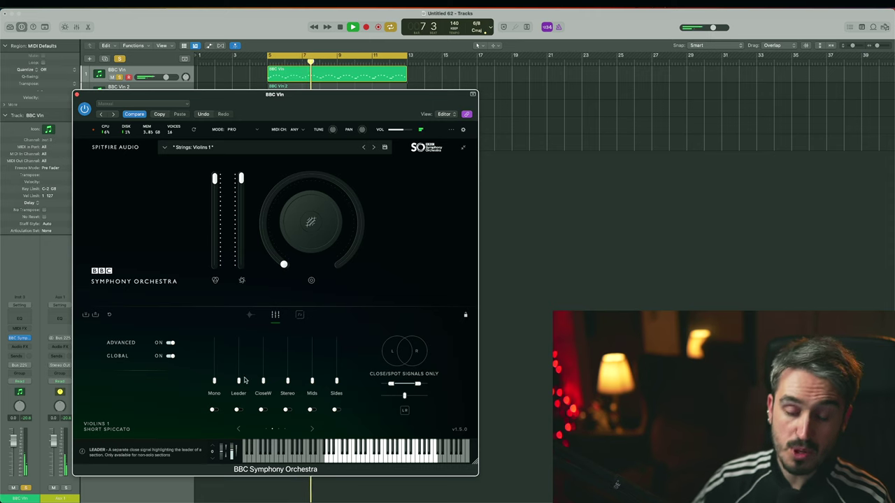
drag(244, 380, 239, 339)
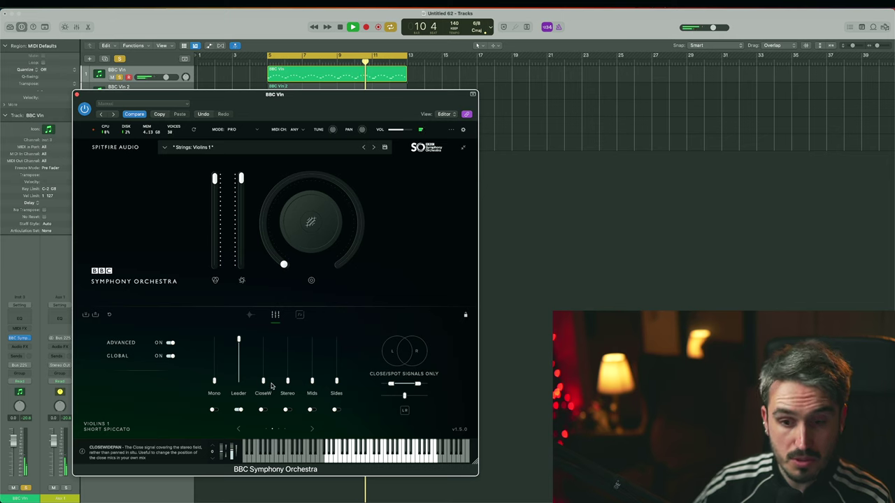
drag(264, 382, 263, 357)
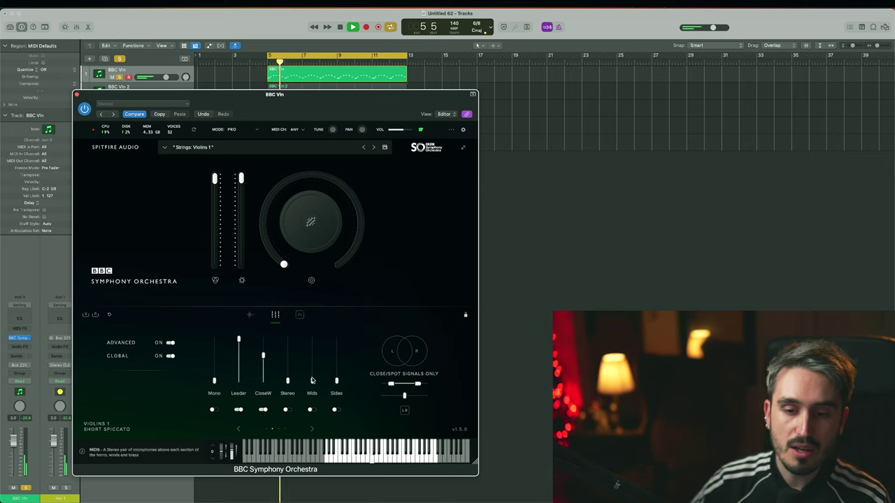
Step: Uncover the track headers, switch the solo from BBC Vln to BBC Vln 2, and show the BBC Vln 2 instrument
drag(245, 93, 314, 114)
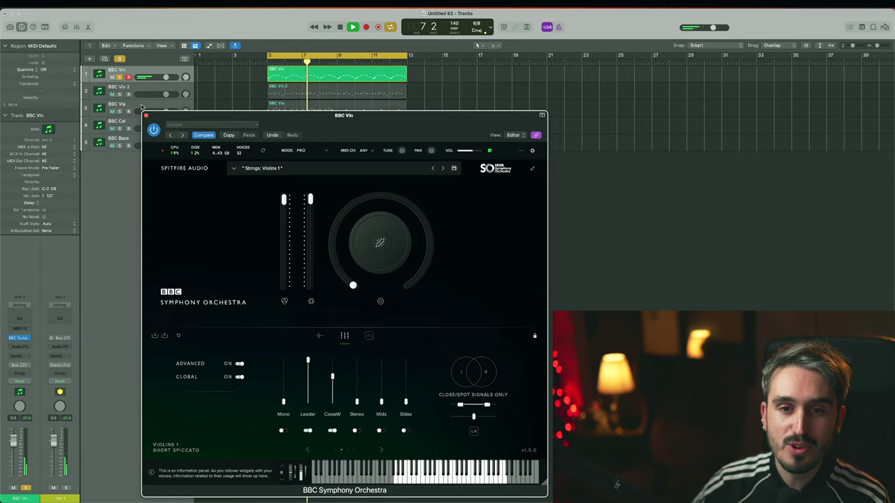
click(120, 94)
click(119, 76)
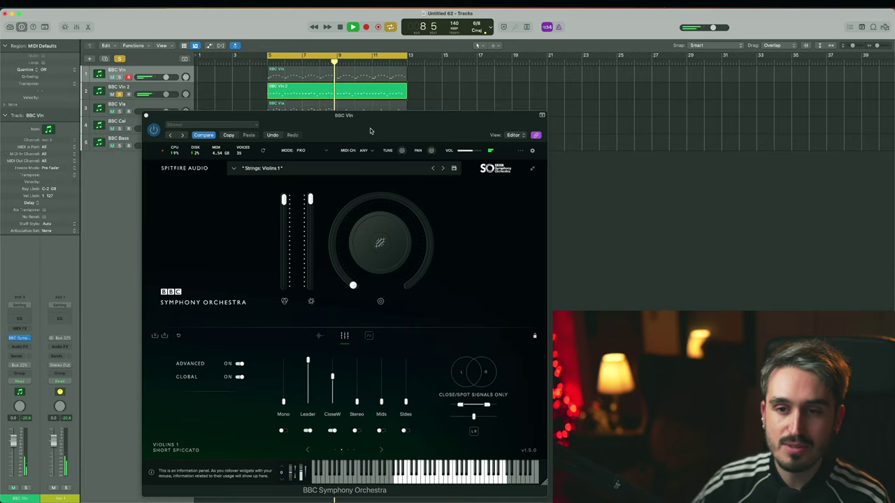
drag(379, 131, 370, 85)
key(Down)
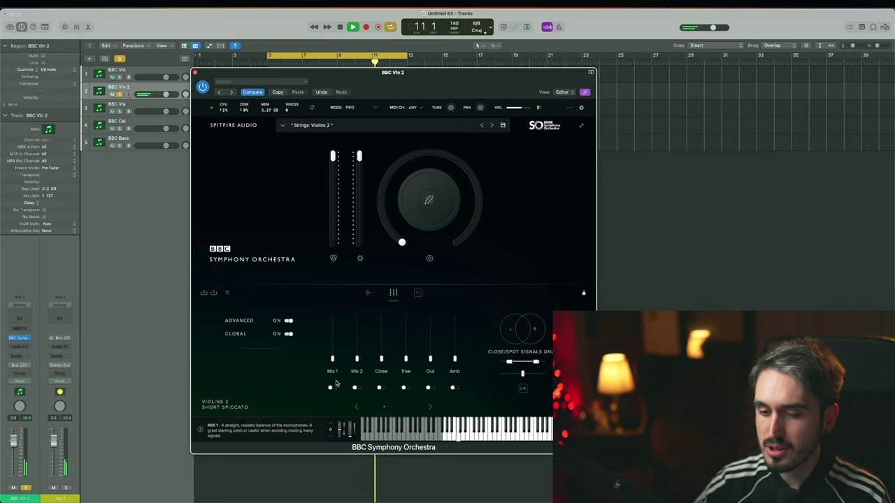
Step: Raise the BBC Vln 2 instrument's Tree and Stereo signals to full level and Balcony to just below full
drag(406, 359, 403, 319)
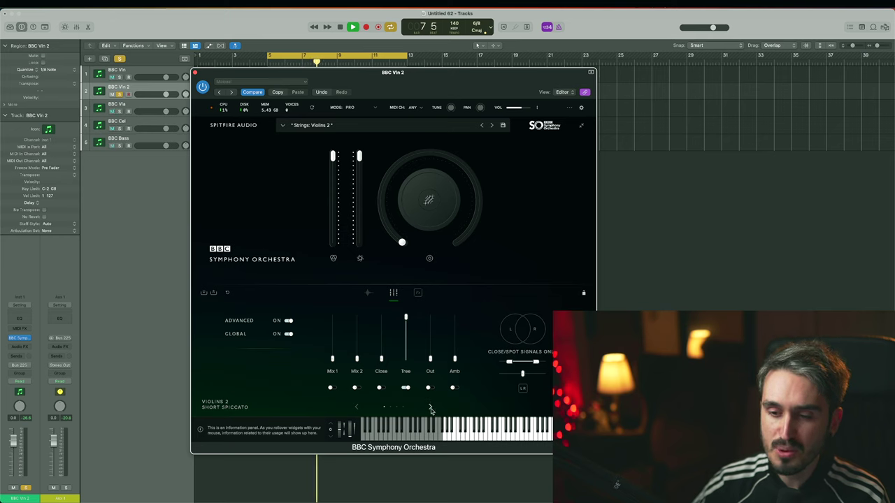
click(431, 408)
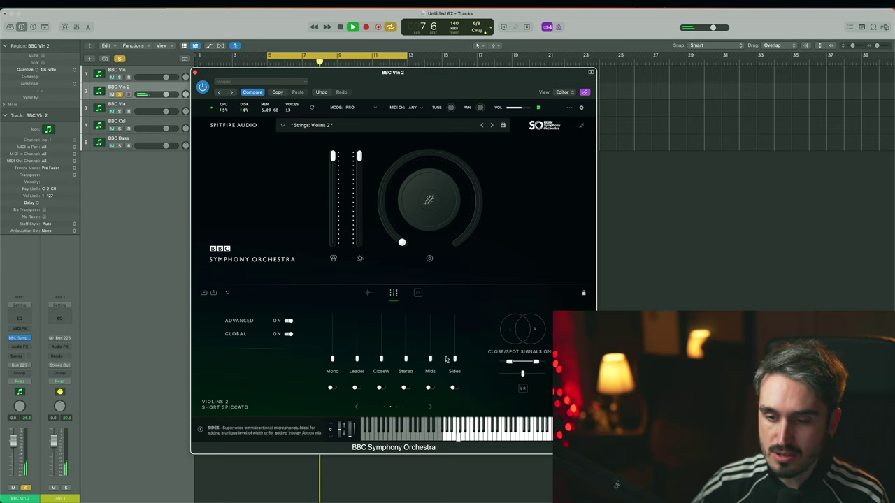
drag(406, 359, 409, 352)
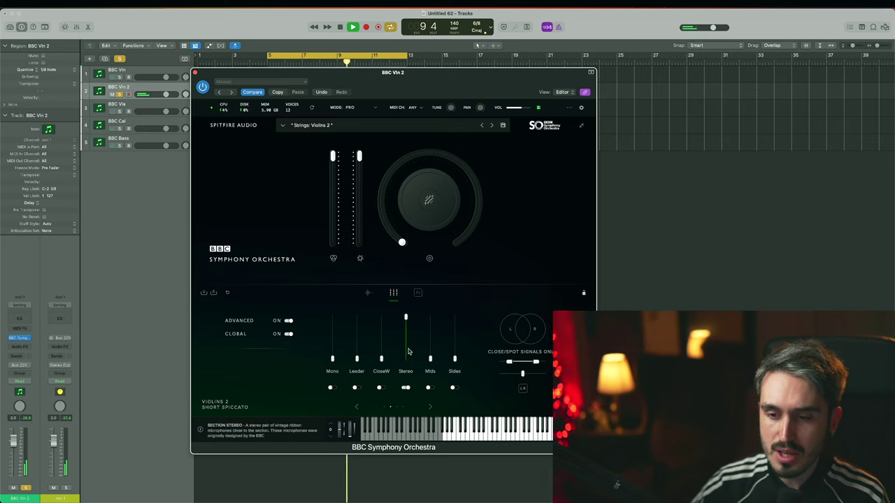
click(430, 408)
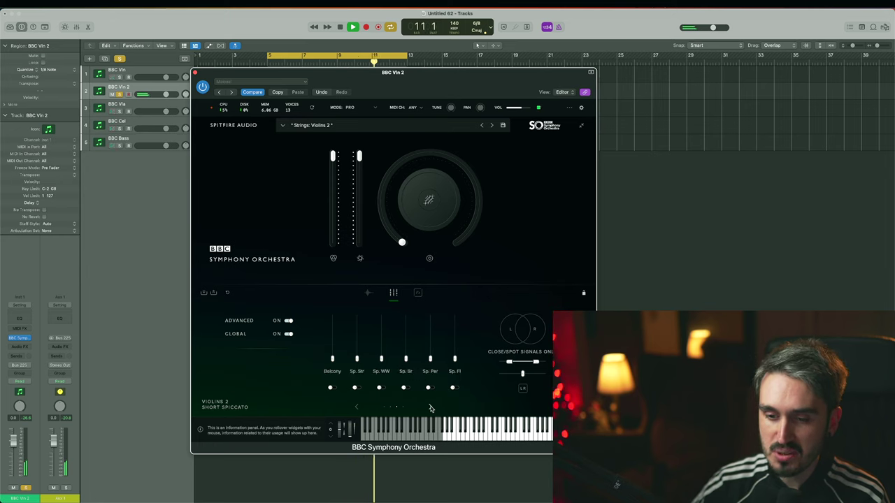
drag(332, 358, 334, 320)
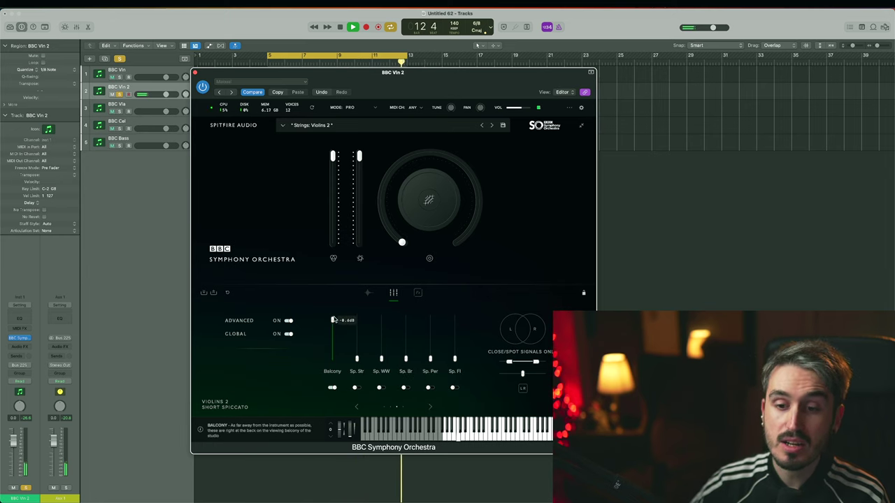
Step: Switch the solo to the BBC Vla track and show its instrument's signal mixer with Mix 1 in use
click(122, 112)
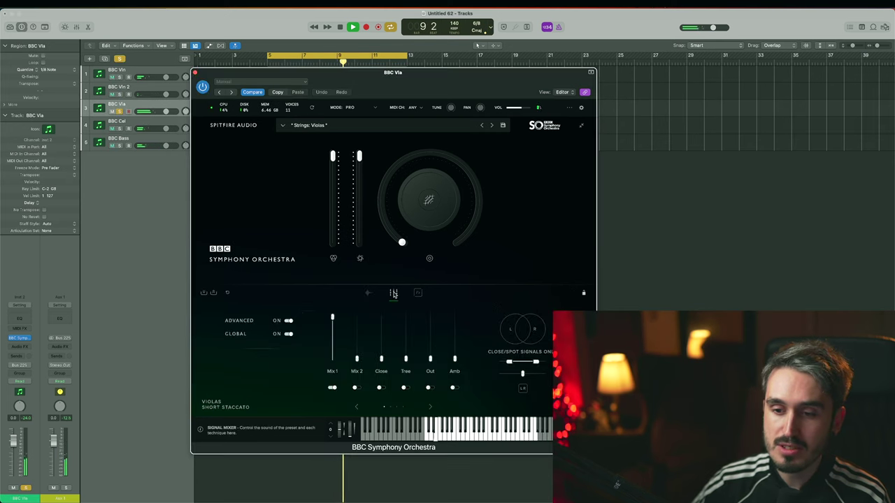
mouse_move(332, 317)
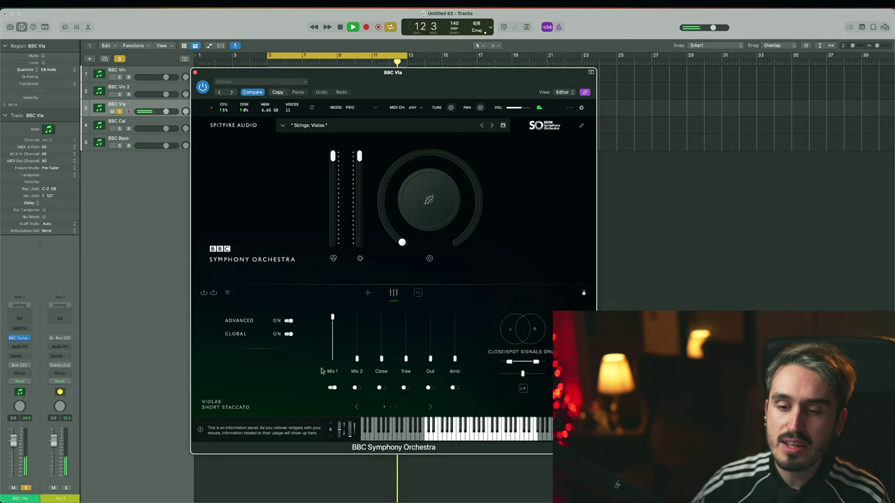
Step: Switch the solo to BBC Cel and rebalance its microphone signals, raising Leader, CloseW and Mids to about full level
click(119, 126)
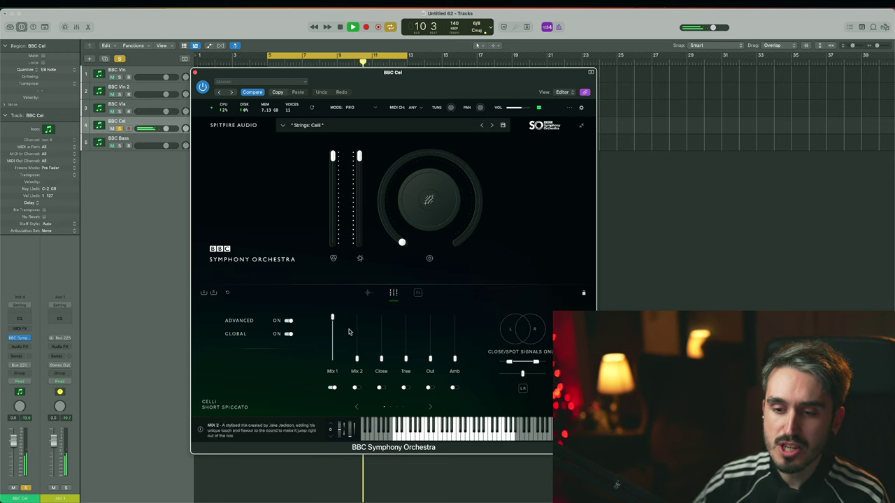
drag(333, 314, 380, 304)
click(430, 406)
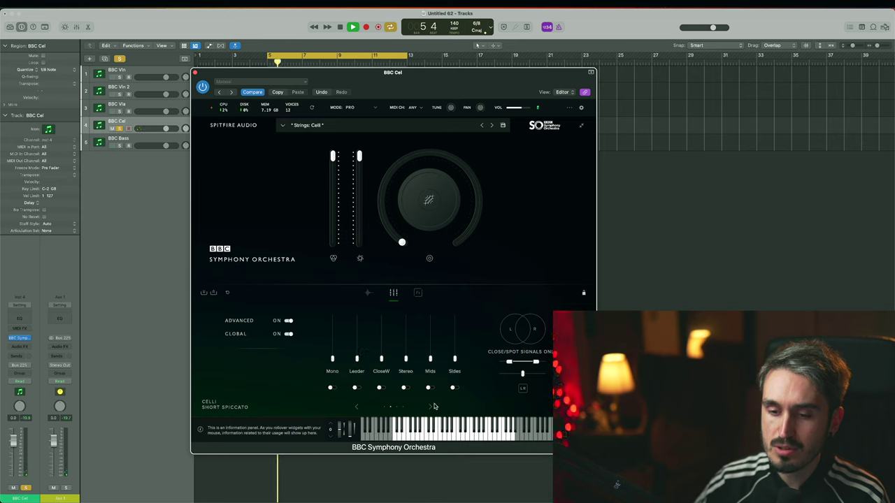
drag(356, 358, 356, 318)
drag(381, 359, 380, 318)
drag(430, 358, 430, 318)
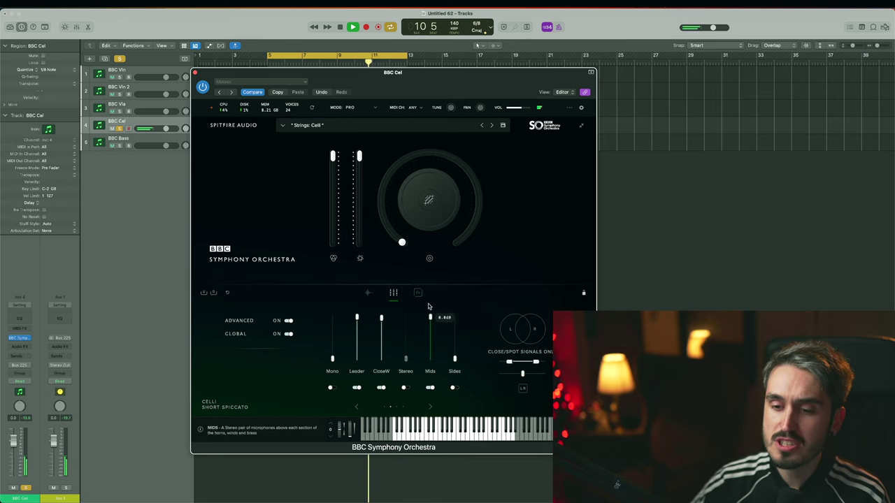
Step: Switch the solo to BBC Bass and leave only the Mix 2 signal at full level in its instrument
click(120, 146)
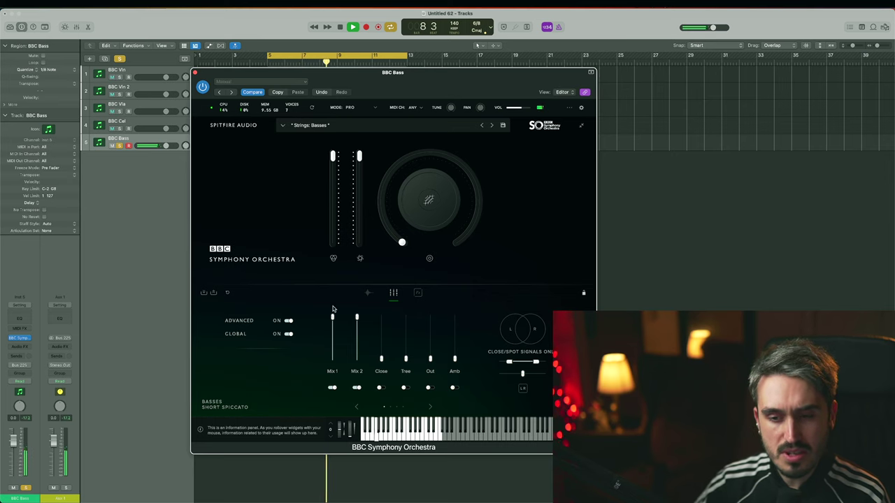
drag(332, 318, 356, 318)
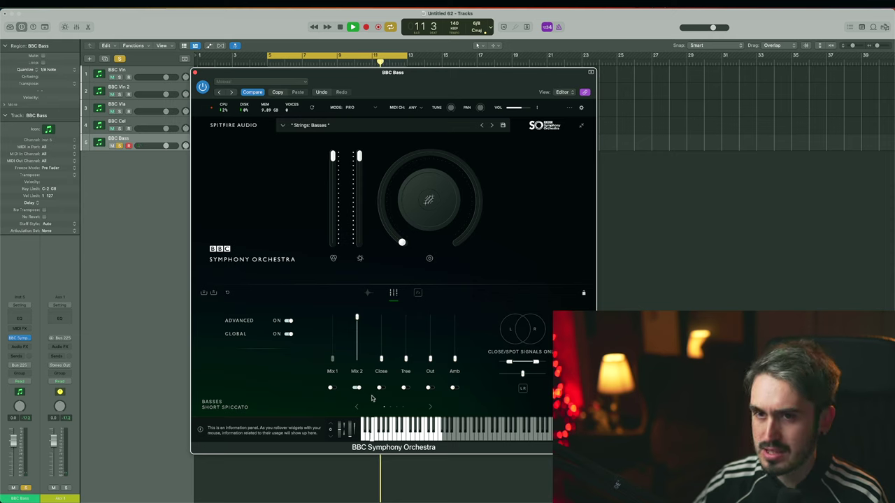
key(comma)
key(comma)
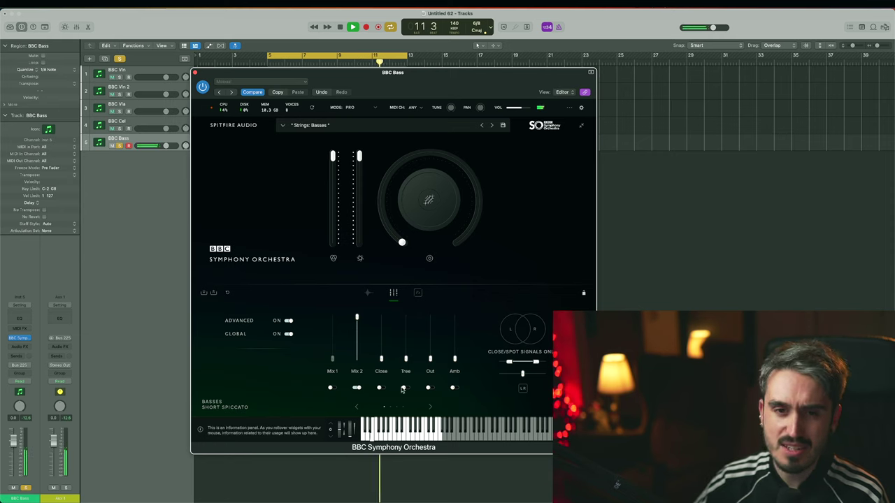
Step: Clear the BBC Bass solo, stop playback, and close the instrument window
click(120, 146)
key(space)
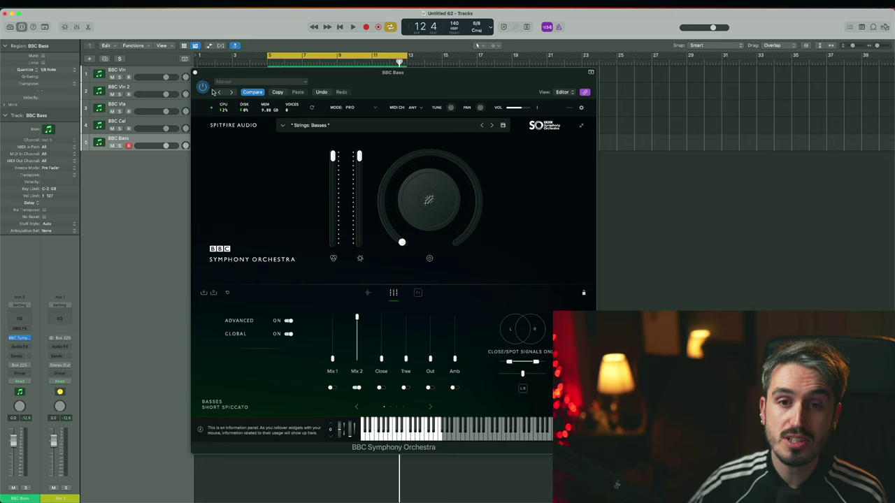
click(196, 72)
Step: Select the BBC Vln track and play back the full five-part arrangement with its mismatched microphone signals
click(149, 77)
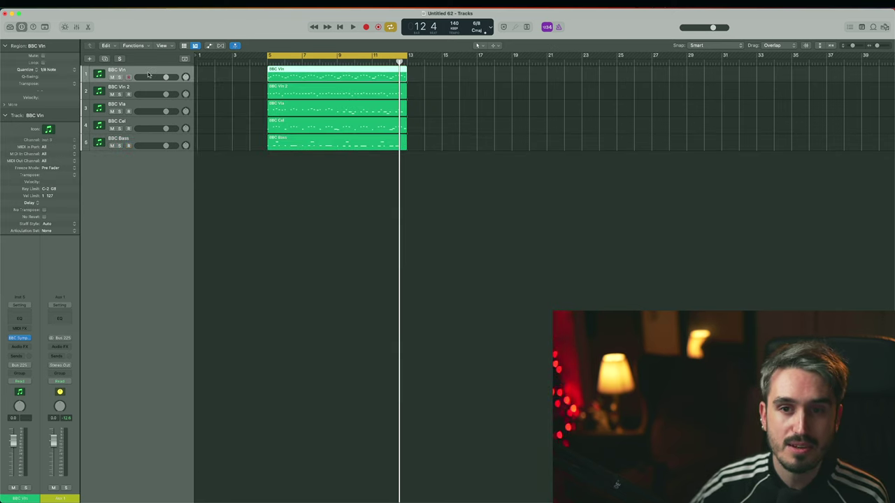
key(space)
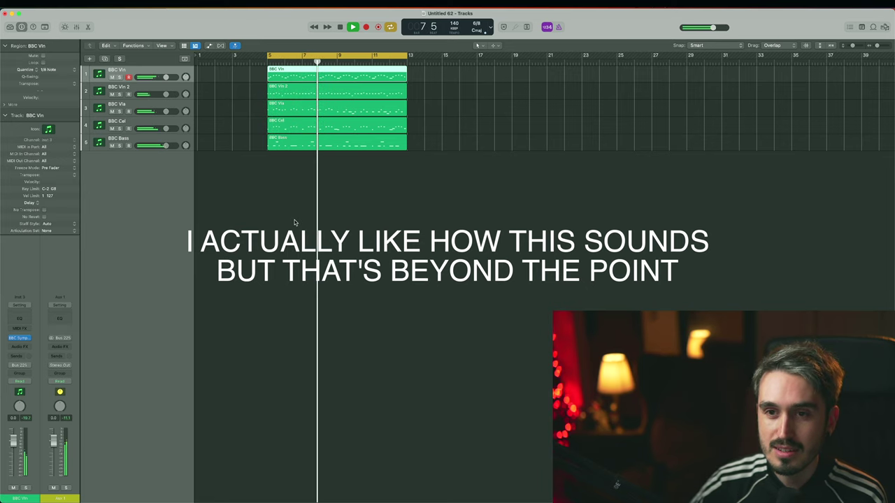
key(space)
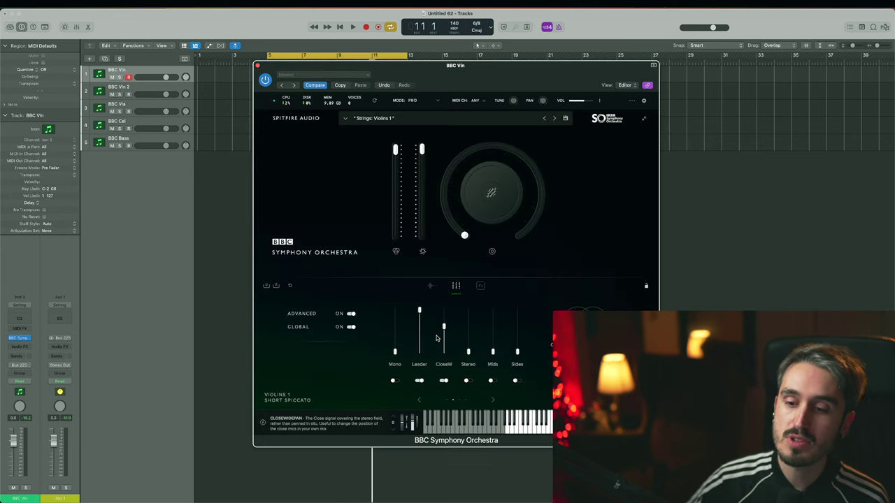
Step: Turn the BBC Vln instrument's Close, Out, Amb, Leader and CloseW signals all the way down
click(418, 399)
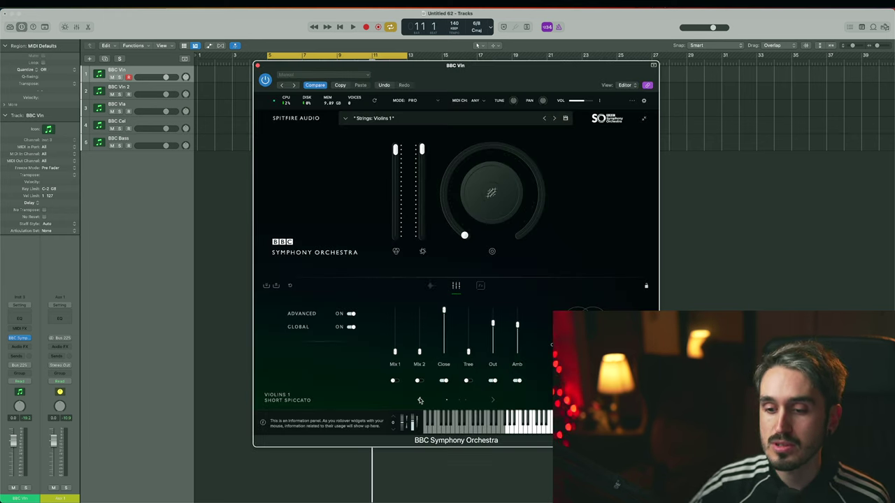
drag(444, 311, 445, 351)
drag(492, 323, 517, 353)
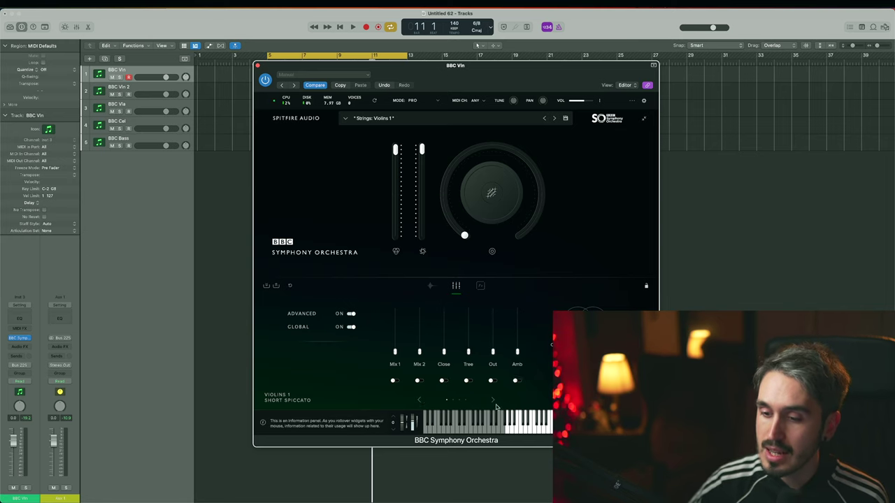
click(493, 400)
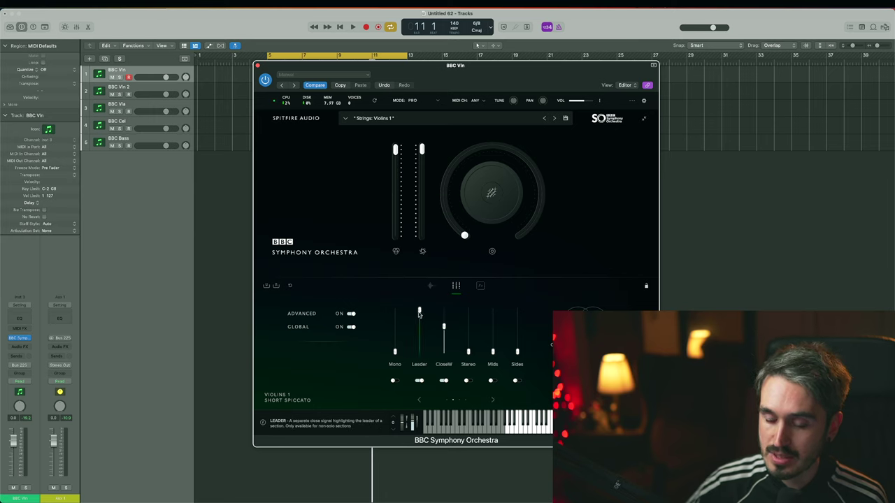
drag(419, 312, 444, 352)
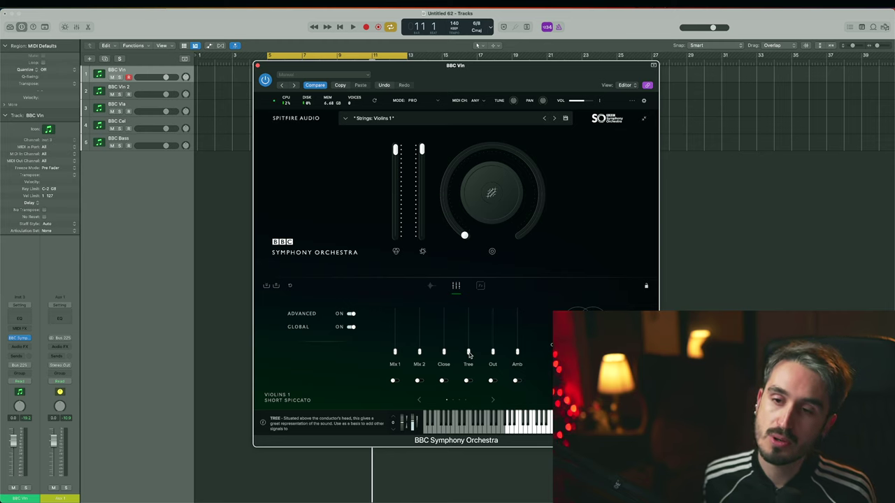
Step: Raise the BBC Vln instrument's Tree signal to full level and play the arrangement with all five string tracks record-enabled
drag(468, 353, 464, 273)
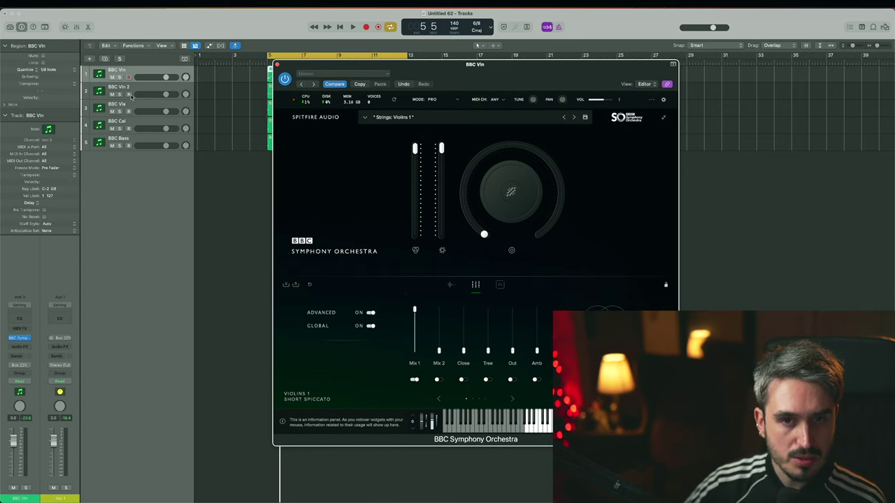
click(168, 209)
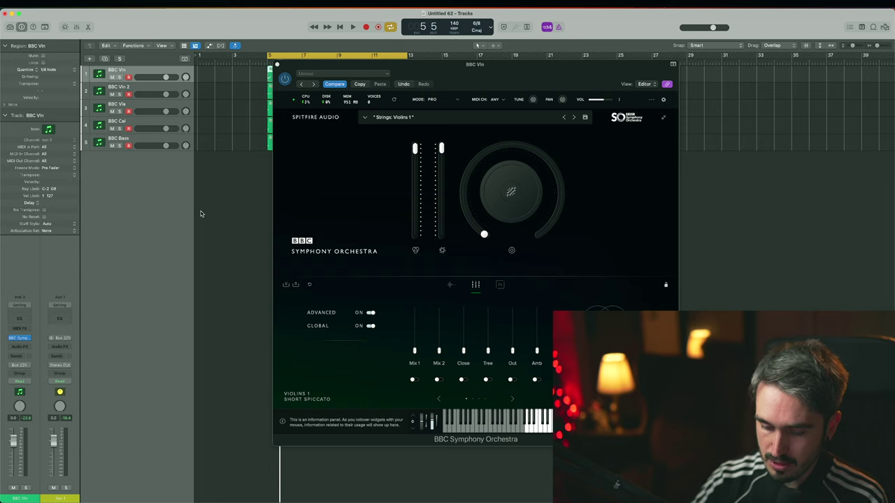
key(space)
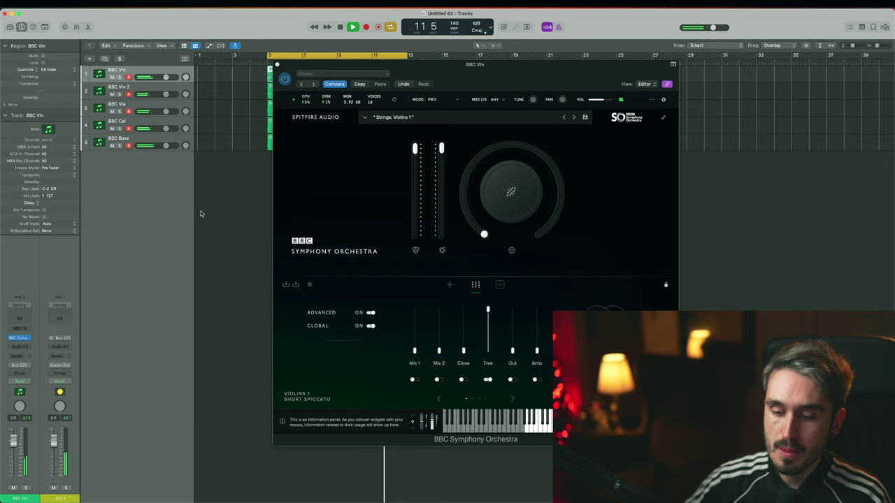
Step: Replay the arrangement with the BBC Vln instrument's Close signal at full level and its Tree signal slightly lower
key(space)
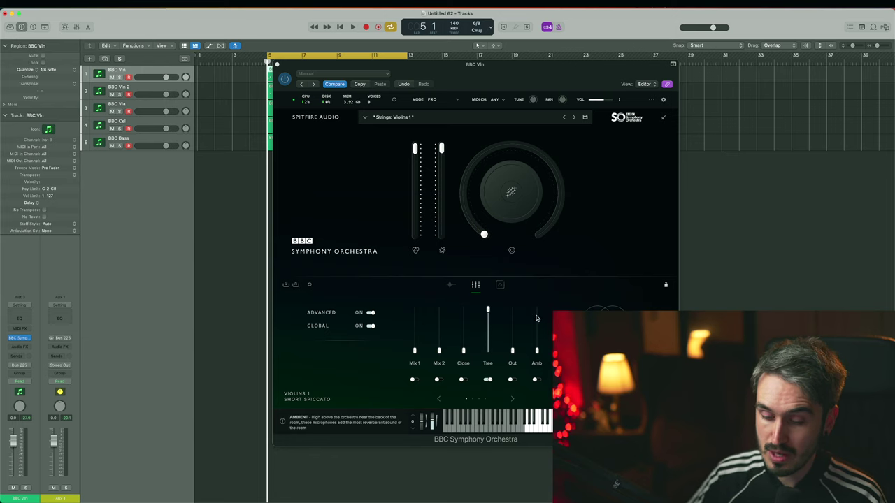
key(space)
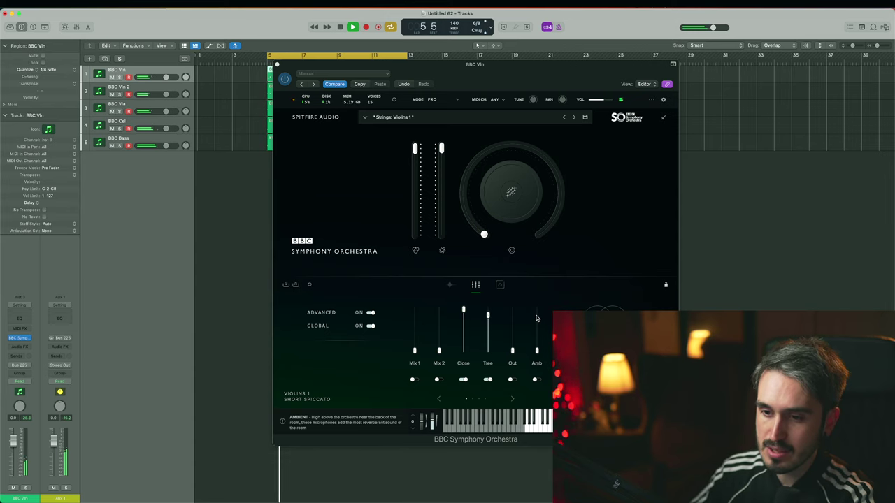
drag(488, 321, 487, 318)
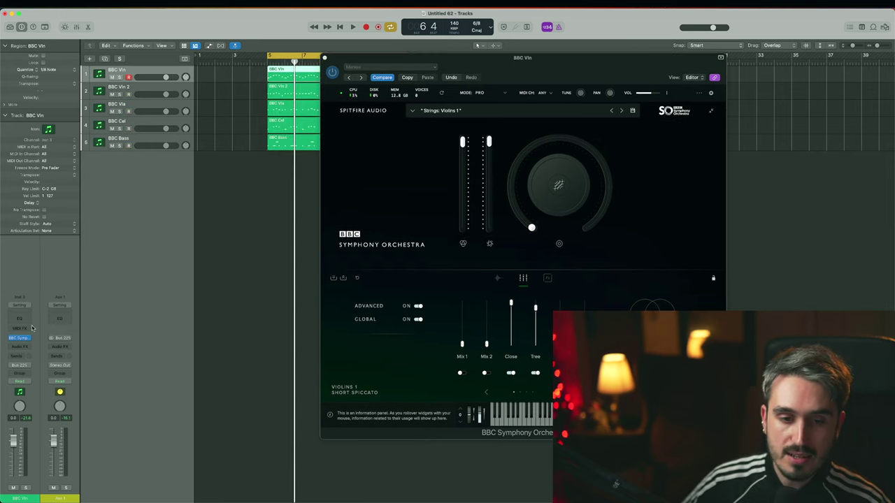
Step: Insert a stereo Channel EQ on the BBC Vln track
click(24, 350)
mouse_move(42, 373)
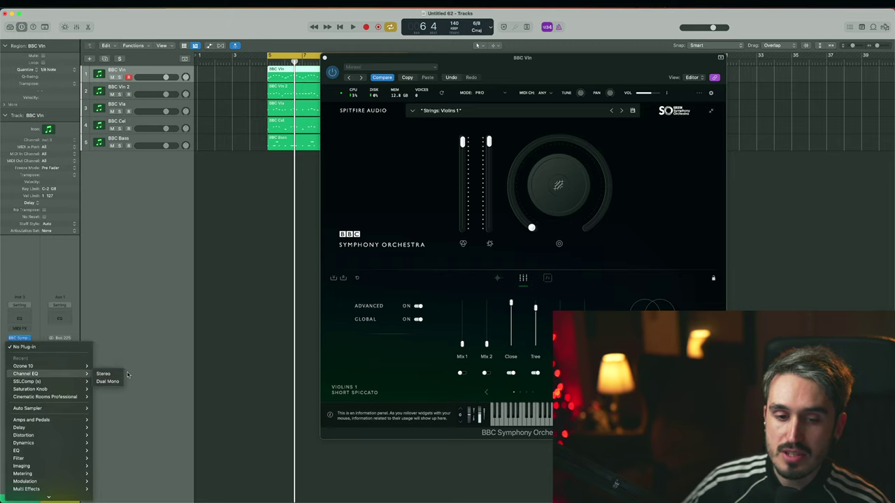
click(112, 376)
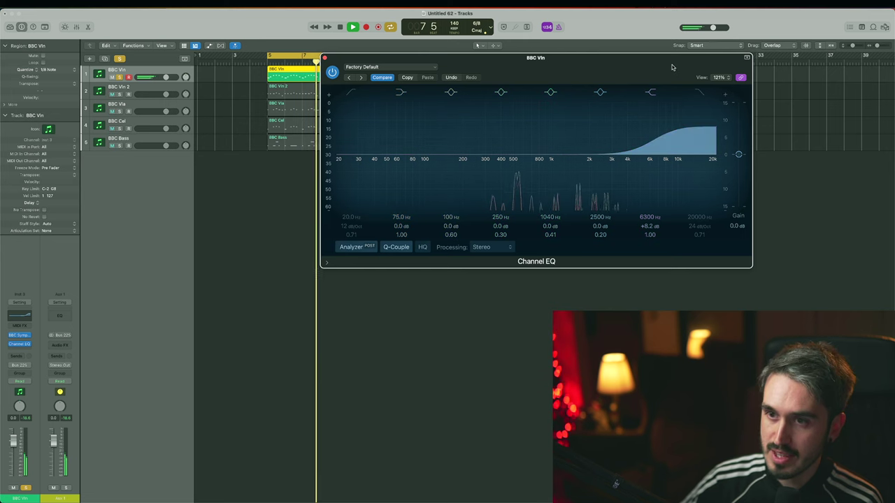
Step: Set the BBC Vln Channel EQ's high shelf to +2.9 dB at 7900 Hz and cut 2.1 dB at 3500 Hz with Q 0.79
drag(670, 65, 608, 67)
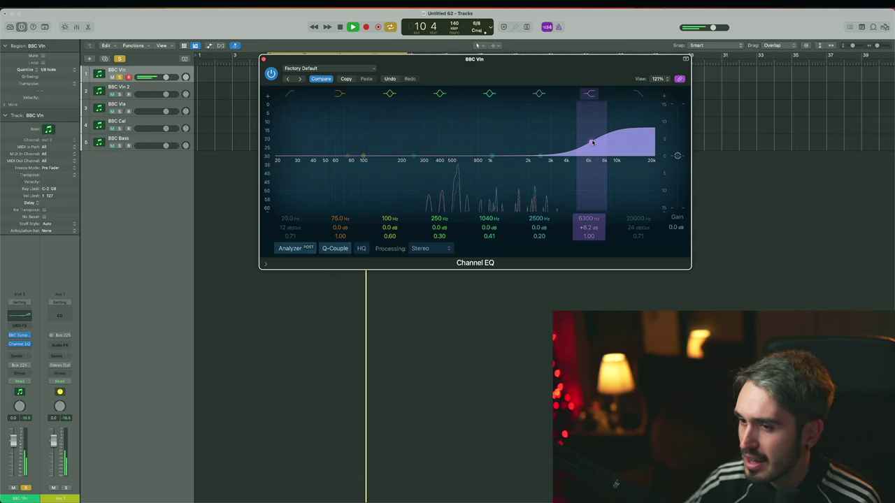
drag(592, 143, 605, 165)
click(539, 156)
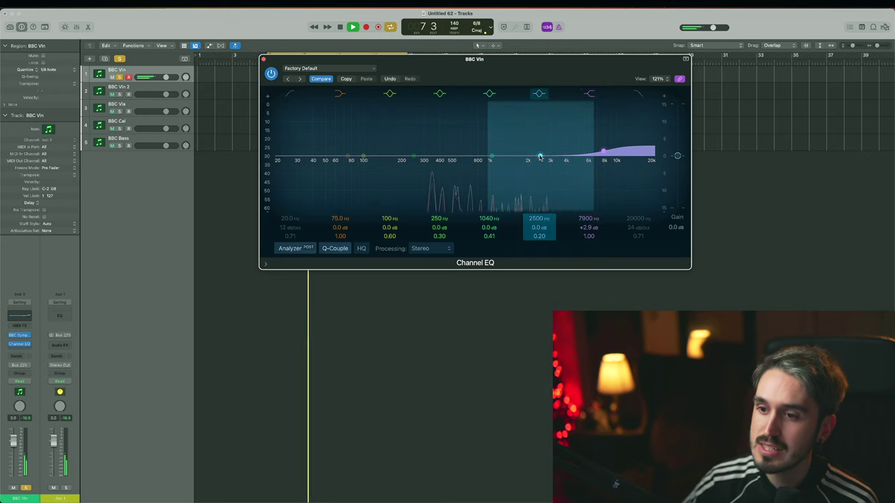
mouse_move(540, 156)
mouse_down()
mouse_move(554, 161)
mouse_move(516, 155)
mouse_move(560, 128)
mouse_move(559, 199)
mouse_move(560, 165)
mouse_up()
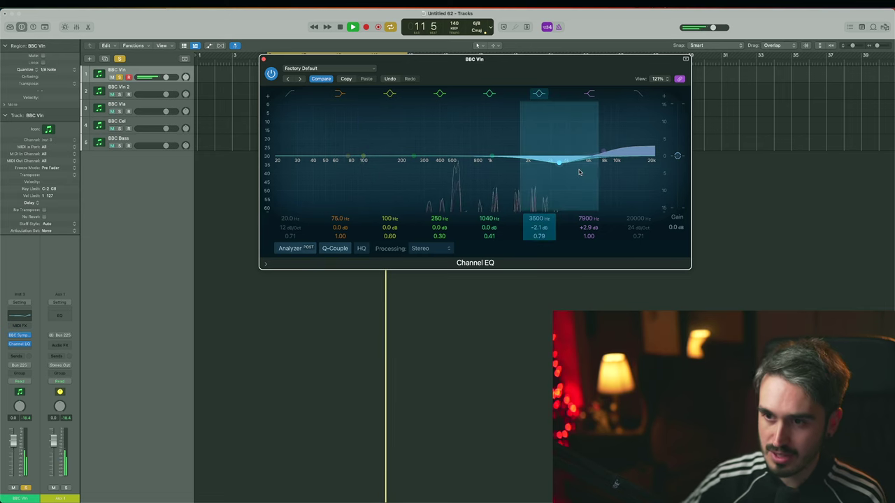
Step: Enable a 12 dB/Oct low cut in the BBC Vln Channel EQ and set it to about 284 Hz with Q 0.43
drag(294, 162, 412, 176)
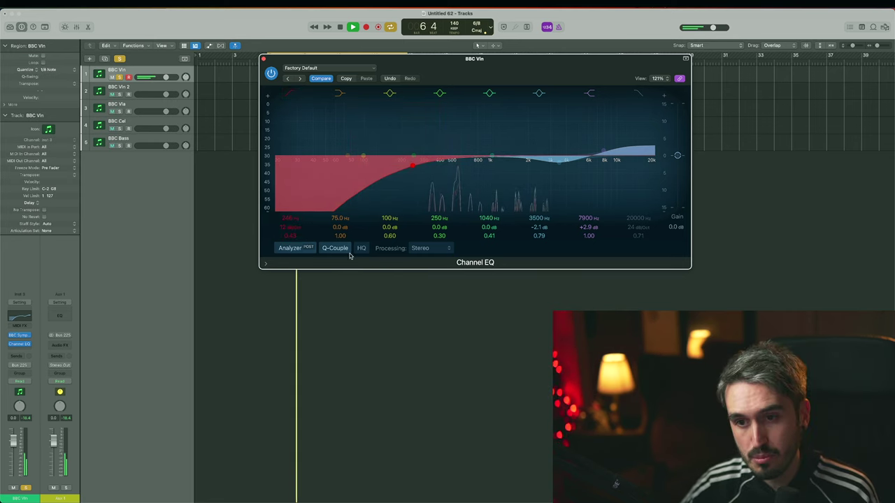
click(393, 177)
click(392, 177)
click(393, 177)
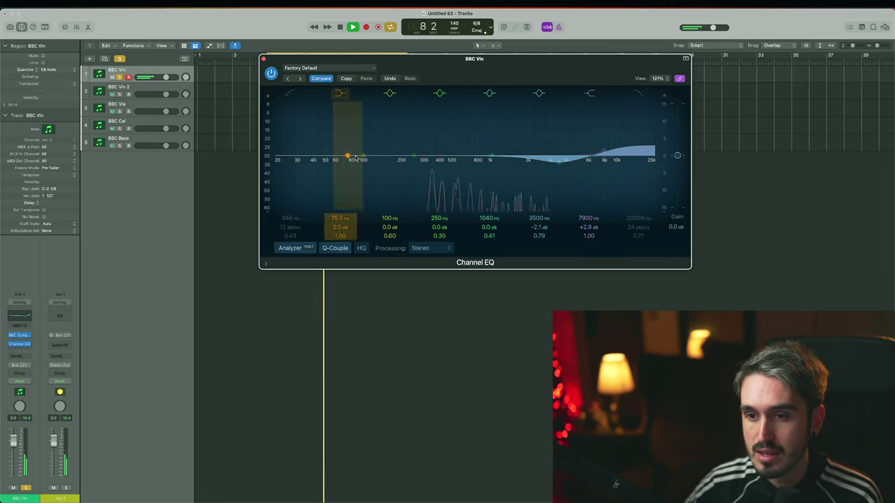
click(288, 93)
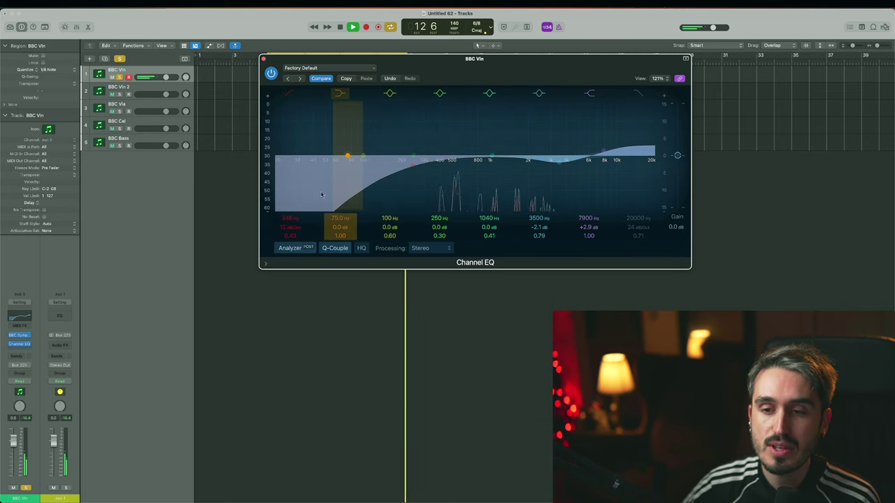
drag(411, 167, 421, 167)
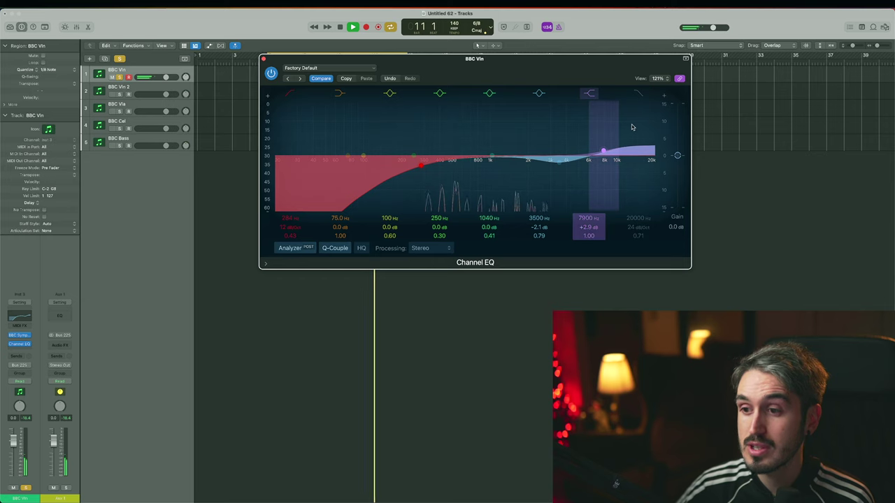
Step: Refine the BBC Vln EQ's high shelf to +2.3 dB at 7850 Hz and its upper-mid cut to -2.4 dB at 3580 Hz
drag(631, 126, 632, 149)
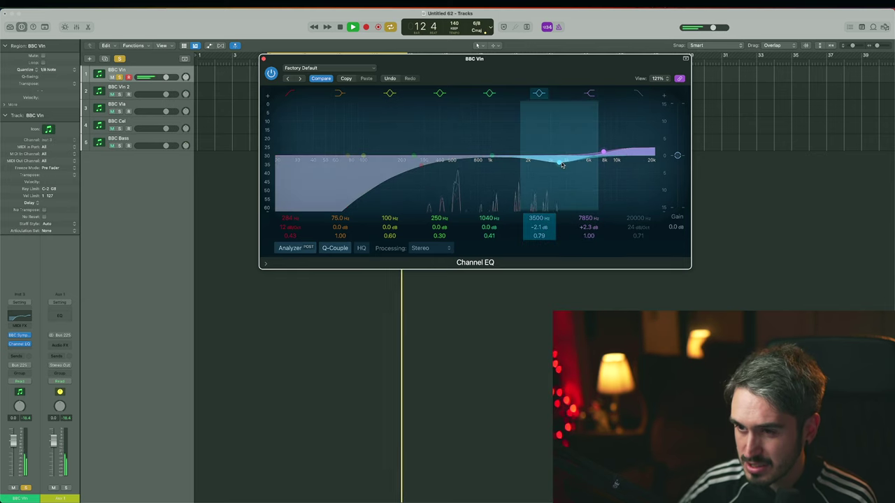
drag(562, 156, 562, 158)
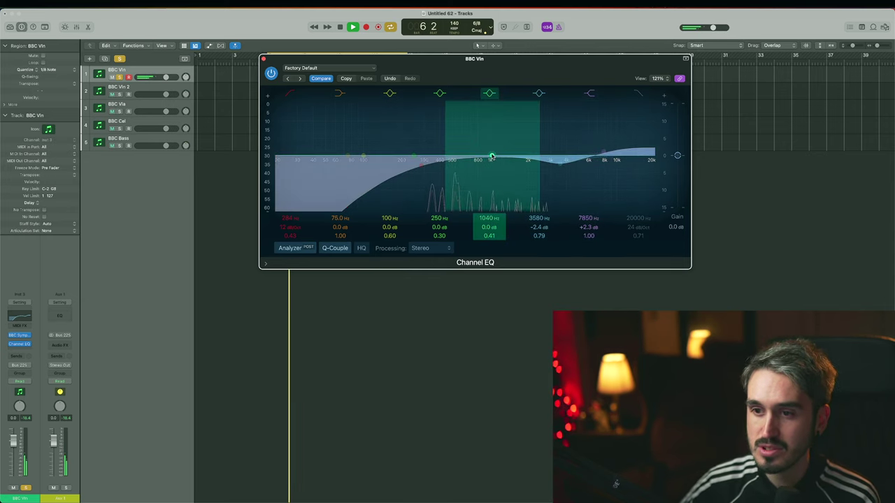
Step: Add a 2.9 dB cut at 520 Hz with Q 1.20 and set the BBC Vln EQ's high shelf to +2.1 dB at 10400 Hz
drag(493, 157, 439, 131)
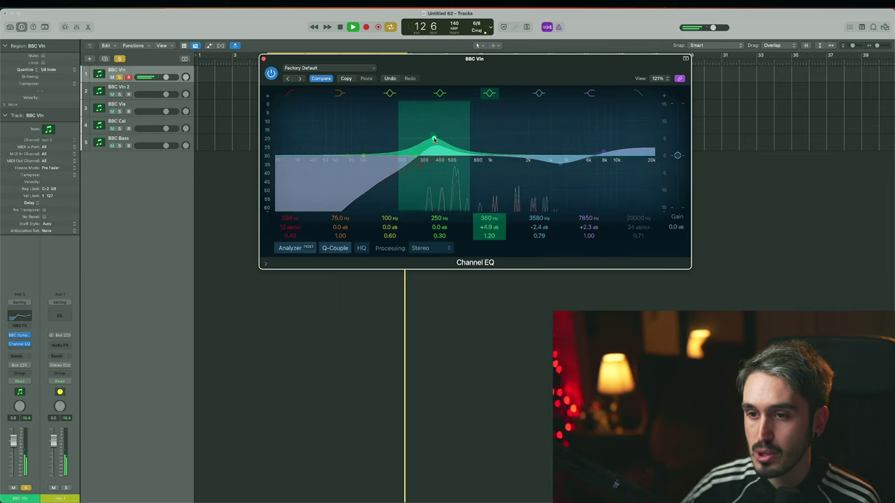
key(super+z)
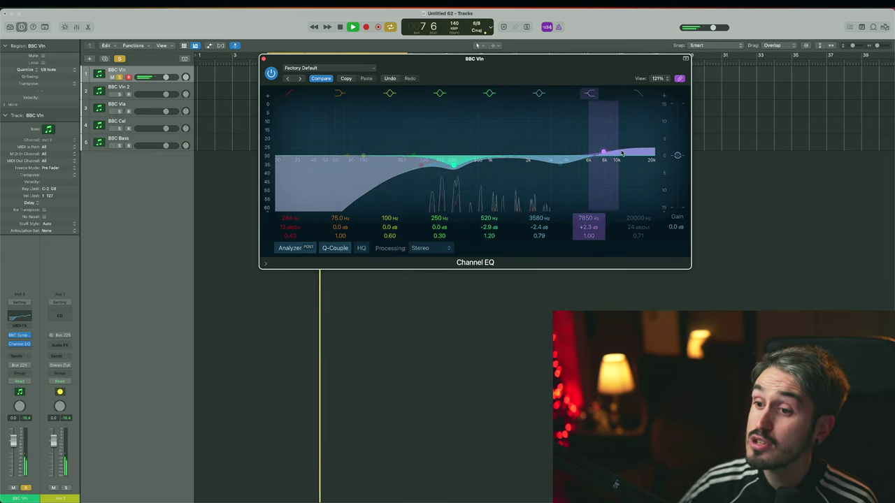
drag(622, 147, 631, 152)
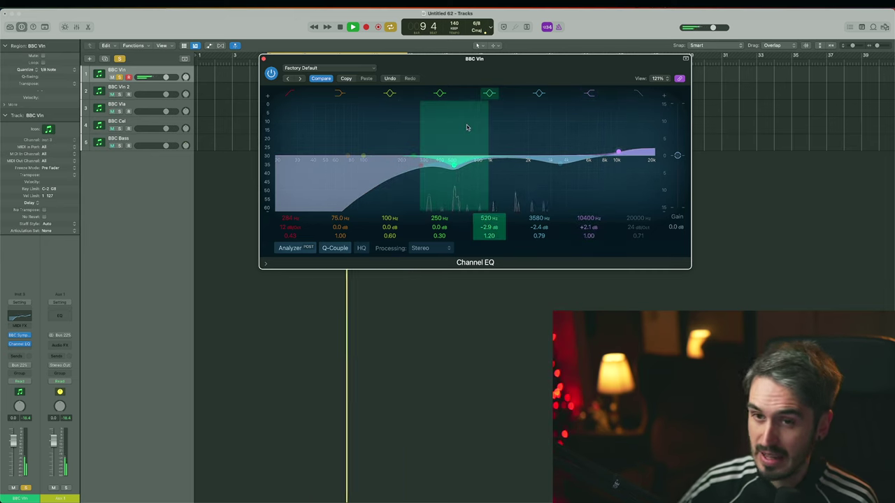
click(265, 60)
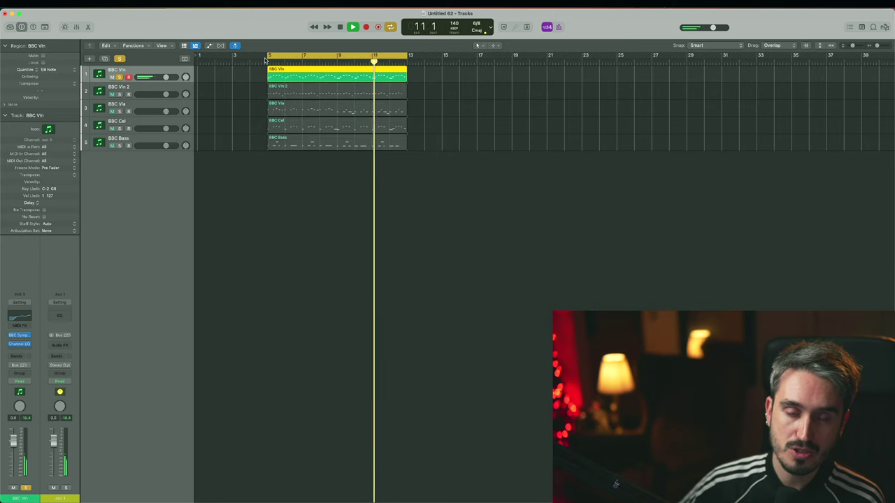
key(space)
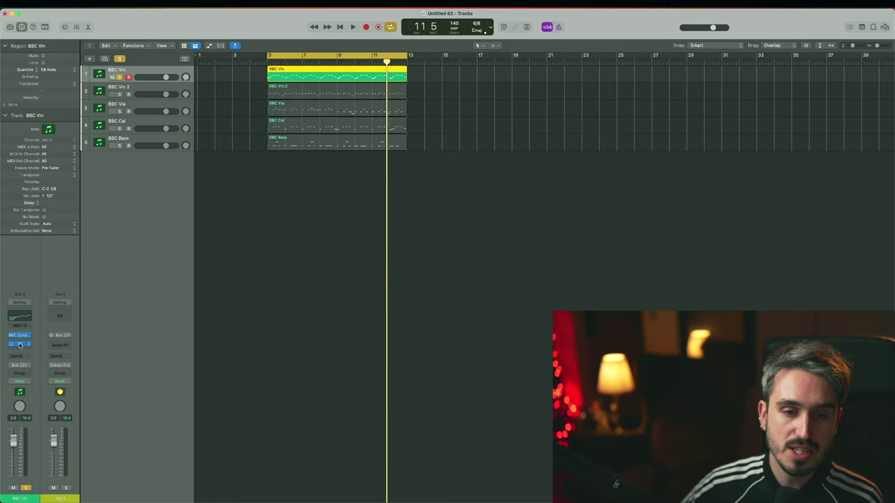
Step: Open the mixer and copy the BBC Vln channel's Channel EQ to the BBC Vln 2 channel
key(super+2)
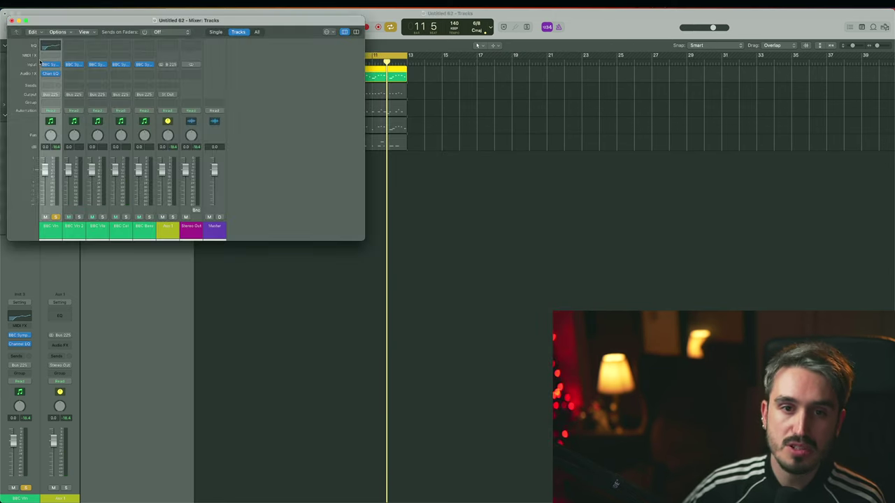
drag(48, 73, 77, 74)
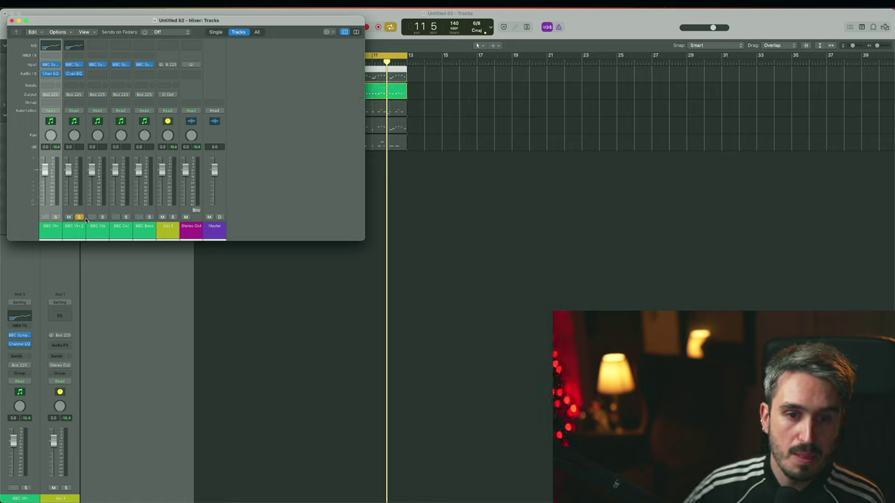
Step: Switch the solo from BBC Vln 2 to BBC Vla and slightly lower a midrange band in the BBC Vla Channel EQ
click(80, 217)
click(104, 218)
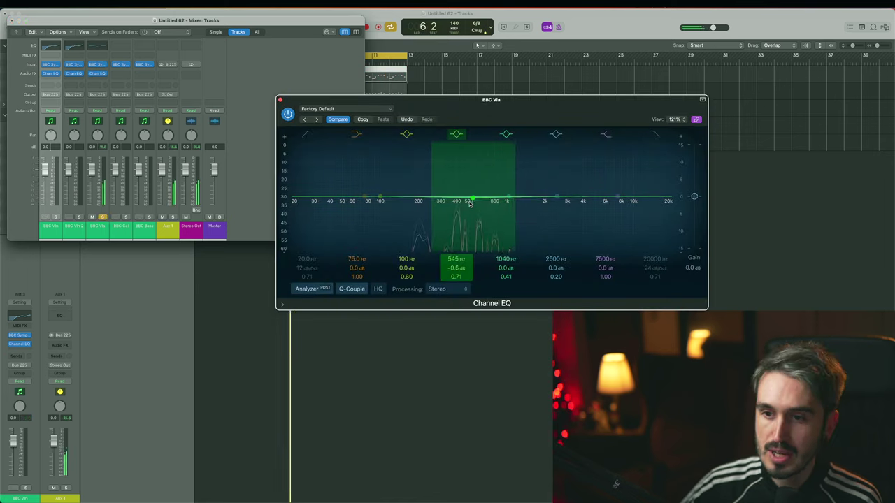
drag(467, 143, 513, 207)
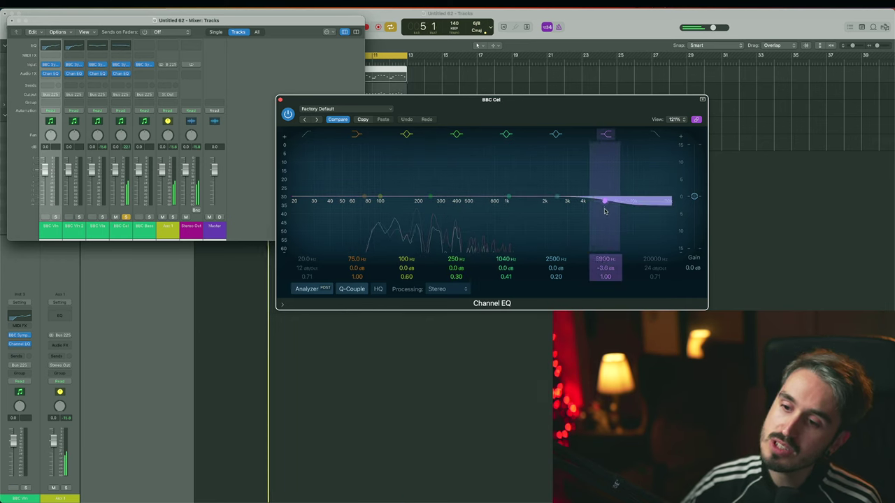
Step: Set the BBC Cel Channel EQ's high shelf to -3.8 dB at 1030 Hz and close the EQ
drag(605, 211, 508, 206)
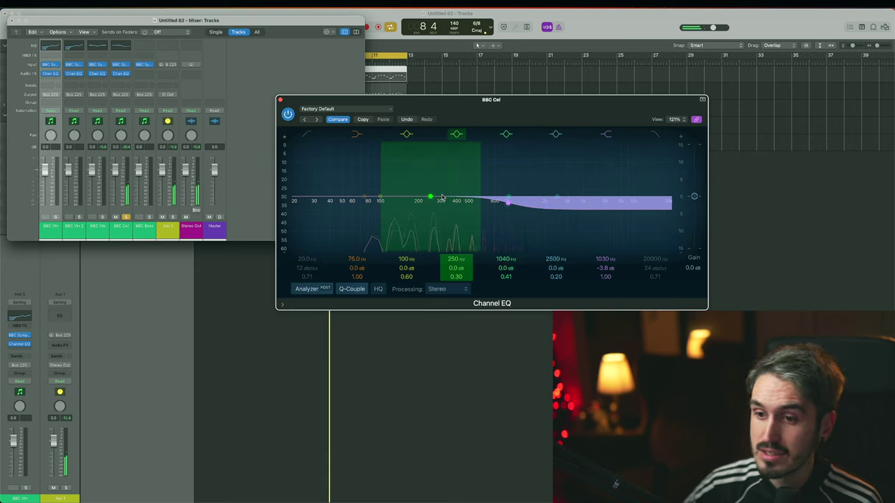
click(280, 100)
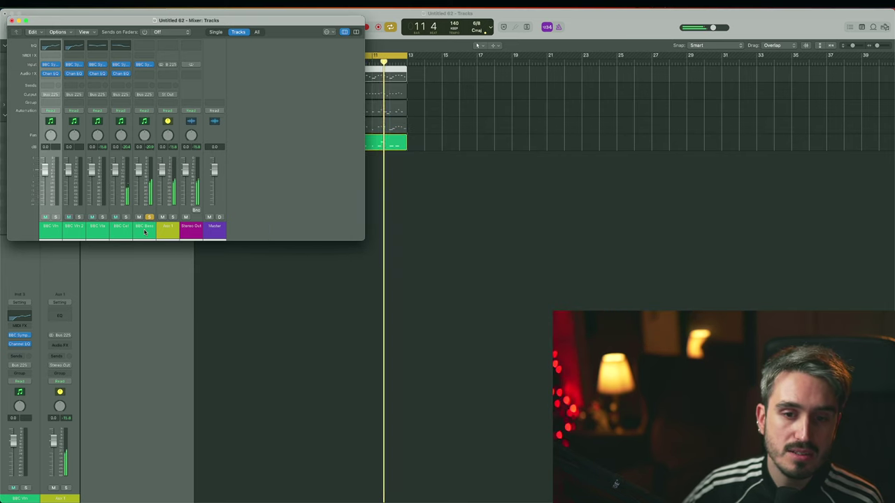
Step: Insert a Channel EQ on the BBC Bass channel and cut 2.7 dB at 86 Hz
click(144, 73)
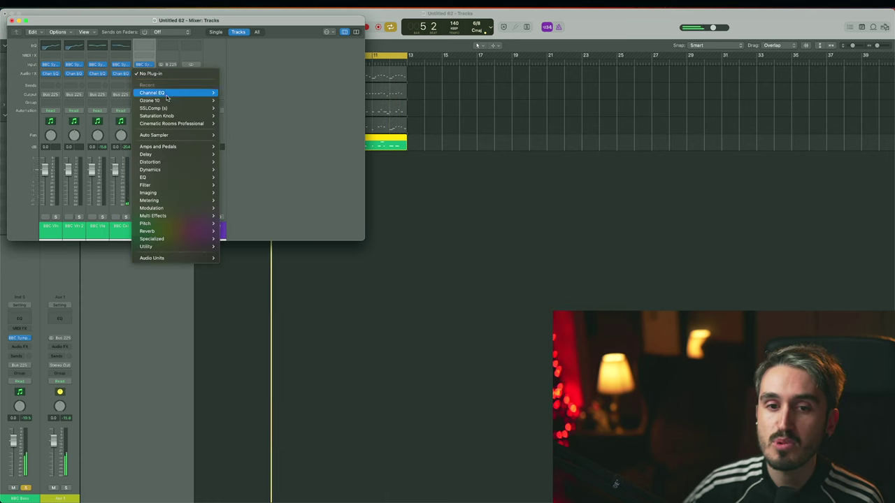
click(254, 112)
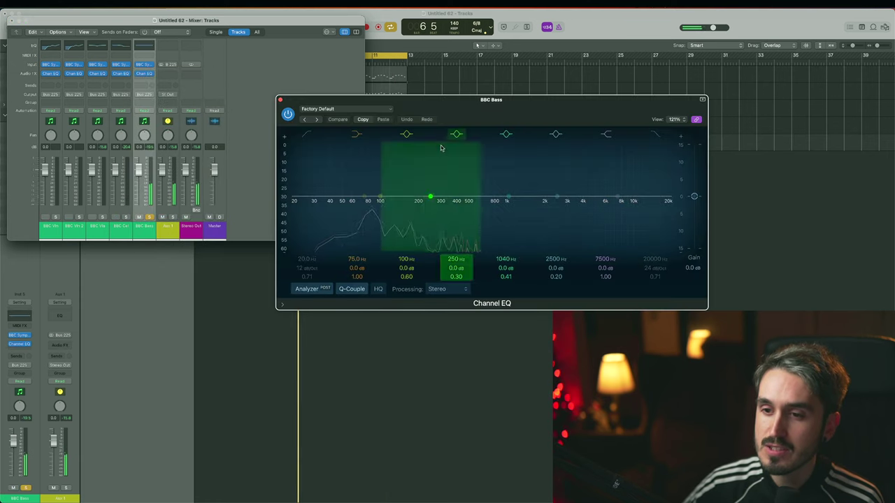
drag(379, 198, 371, 210)
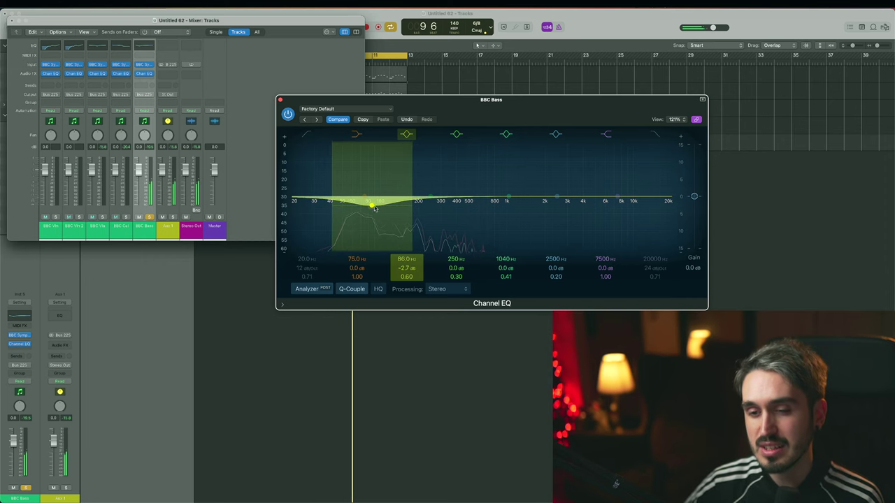
Step: Set the BBC Bass EQ's high shelf to -3.0 dB at 610 Hz and its low shelf to +2.6 dB at 41.6 Hz
drag(619, 200, 497, 209)
drag(364, 201, 328, 190)
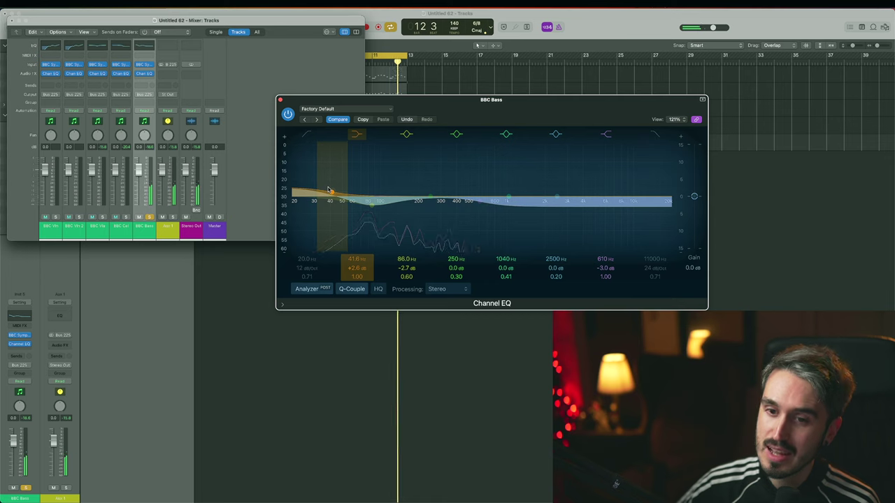
click(280, 99)
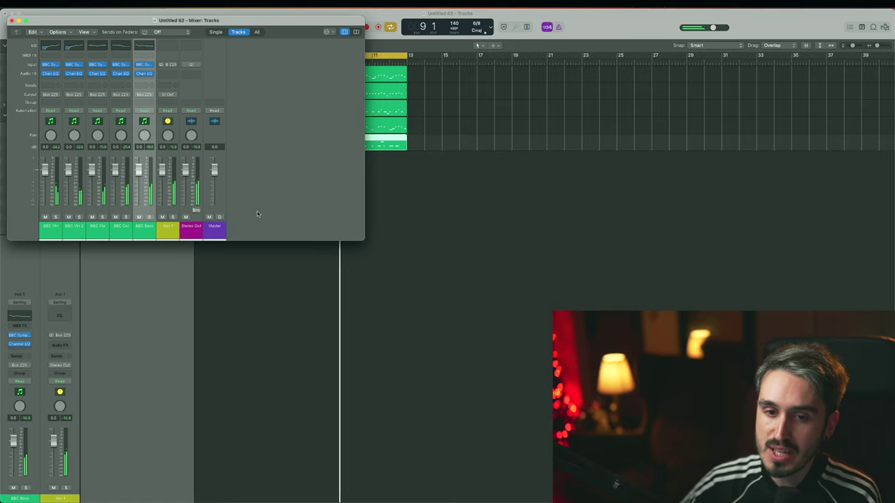
Step: Select all five string channels, listen to the equalised arrangement, and close the mixer
shift+click(50, 226)
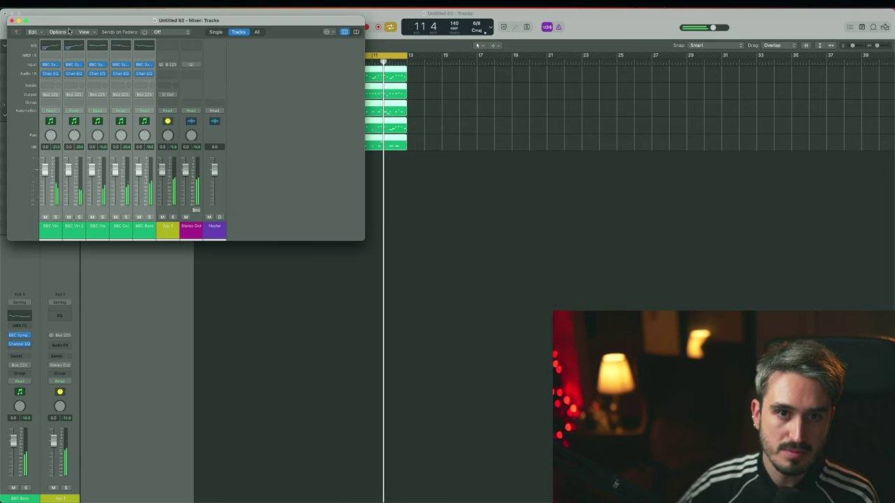
drag(15, 28, 220, 116)
click(217, 107)
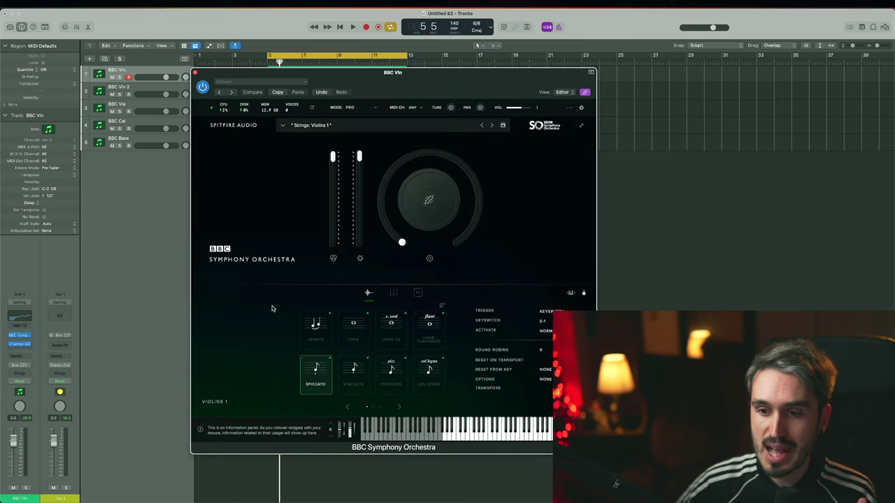
Step: Show the BBC Vln instrument's microphone signal and close stereo pan controls, and play back with the BBC Vln track soloed
click(418, 293)
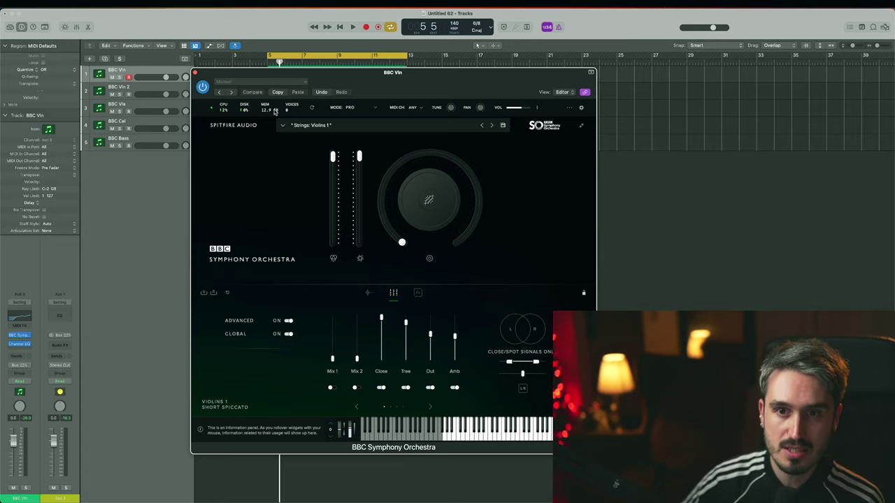
drag(540, 375, 517, 366)
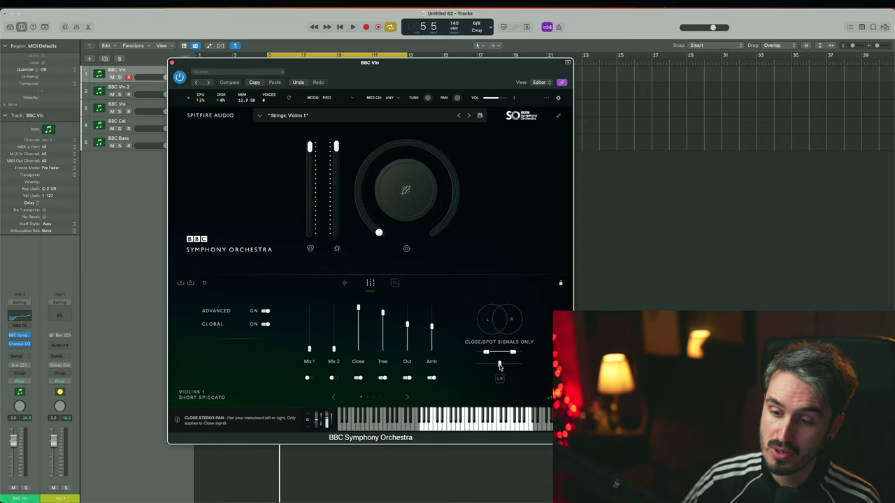
key(space)
click(119, 77)
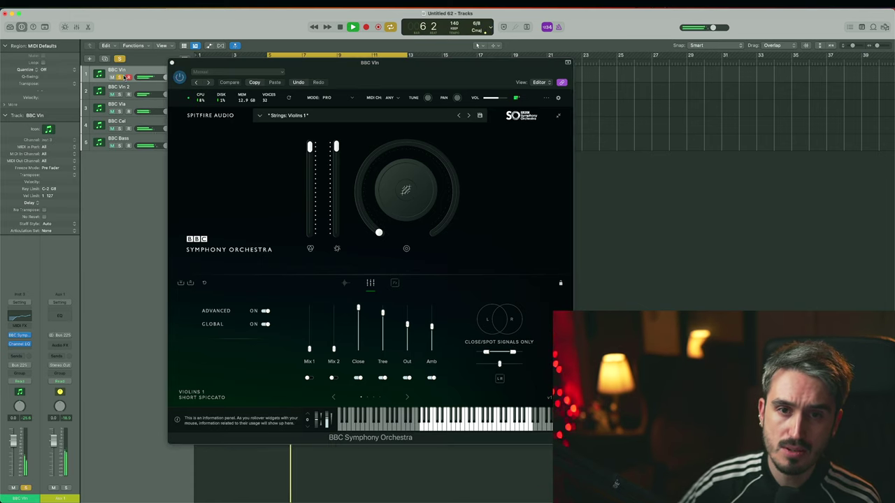
Step: Try panning the Violins 1 close microphone signal left during soloed playback
drag(499, 364, 488, 364)
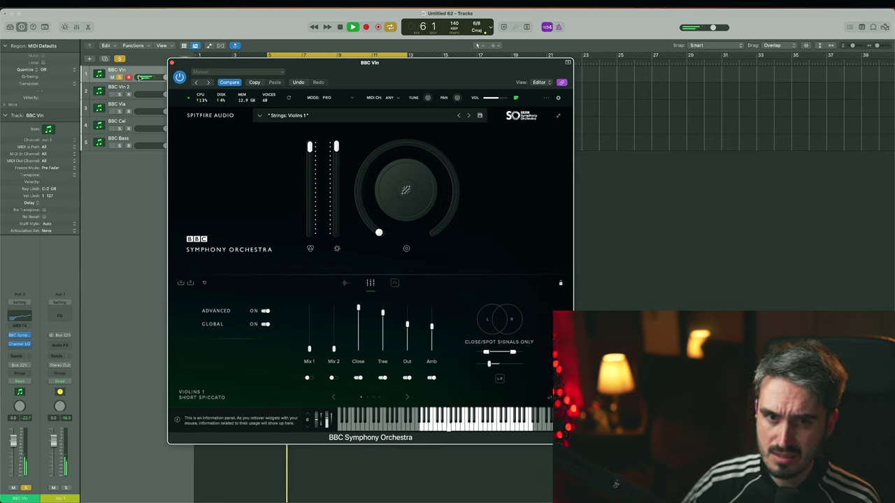
key(space)
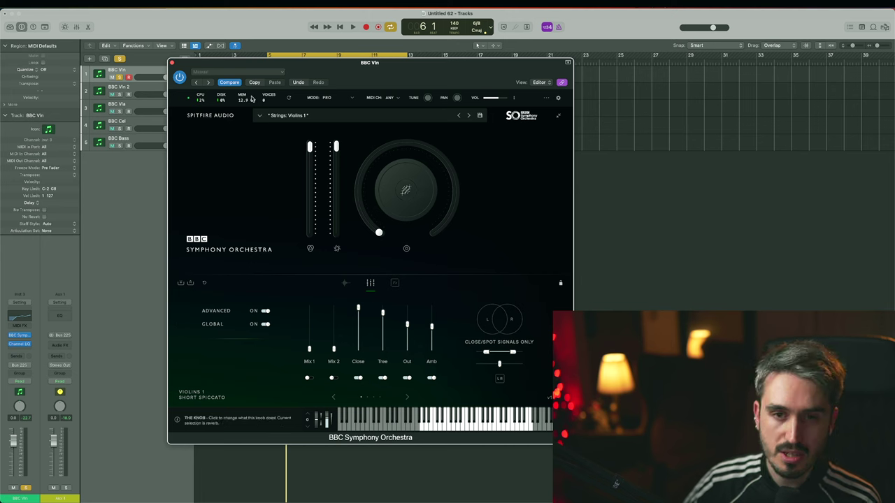
Step: Pan the BBC Vln channel slightly left with its balance control and listen to it soloed
drag(238, 64, 209, 42)
key(space)
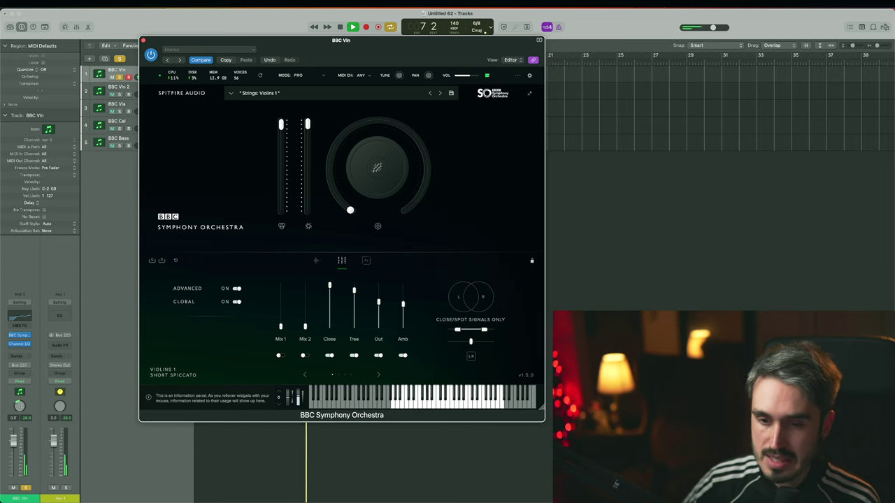
click(33, 430)
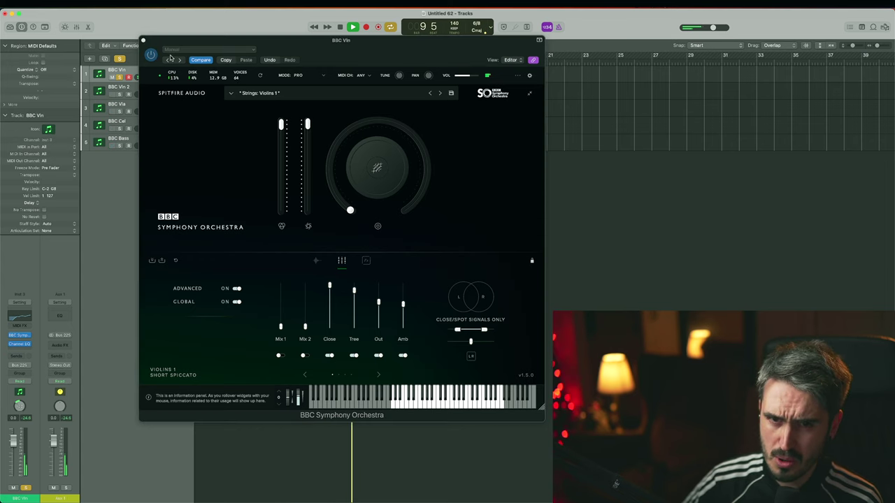
mouse_move(238, 47)
mouse_down()
mouse_move(269, 51)
mouse_move(237, 46)
mouse_up()
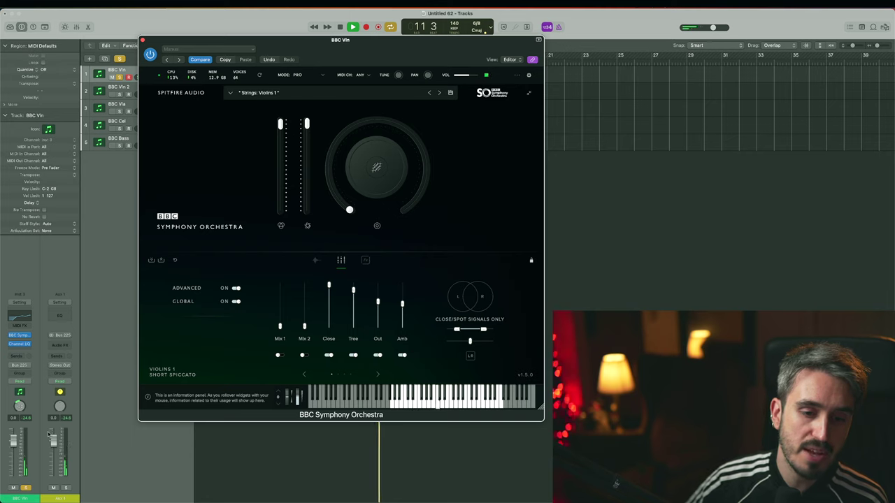
key(space)
click(20, 408)
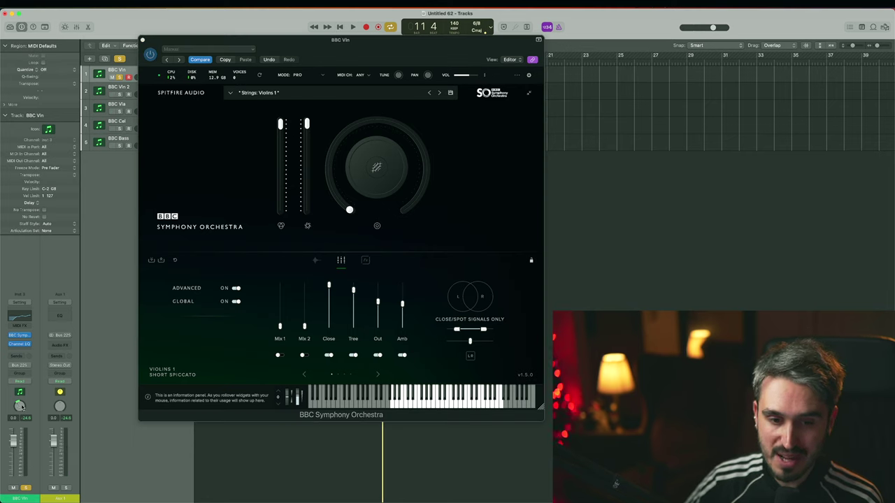
Step: Switch the BBC Vln channel's pan mode from Balance to Stereo Pan and play back the soloed track
right_click(19, 406)
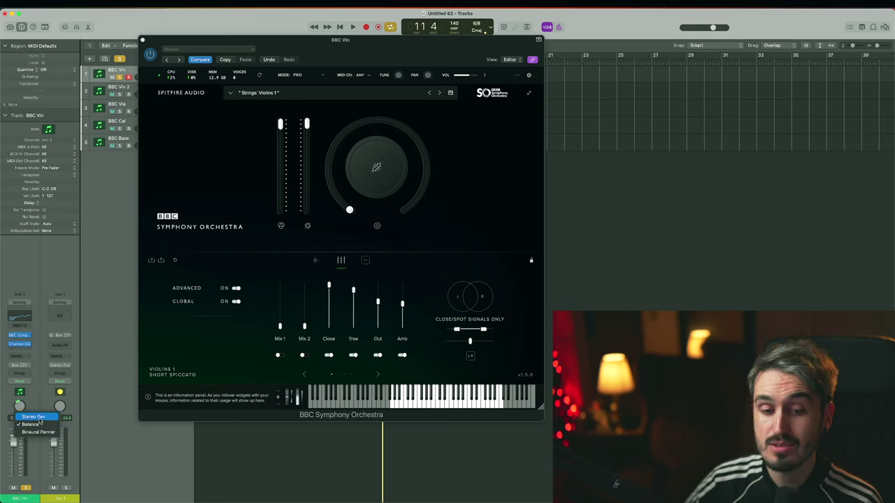
click(39, 418)
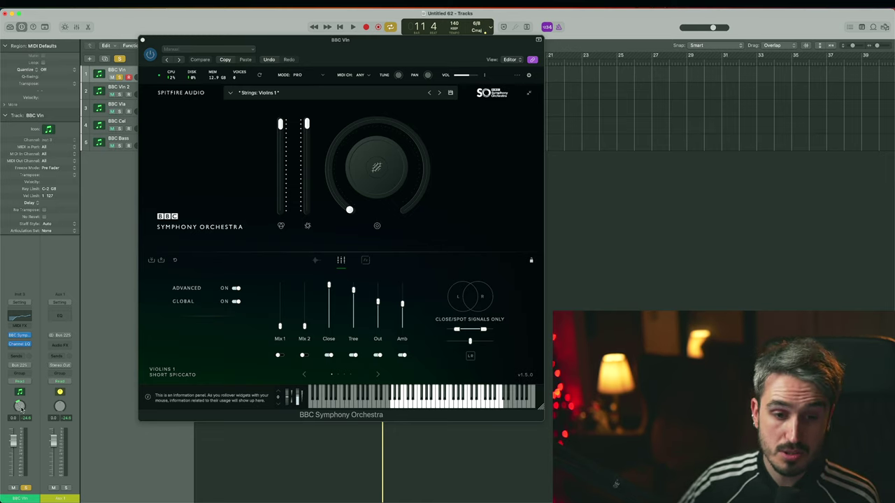
right_click(20, 405)
click(32, 399)
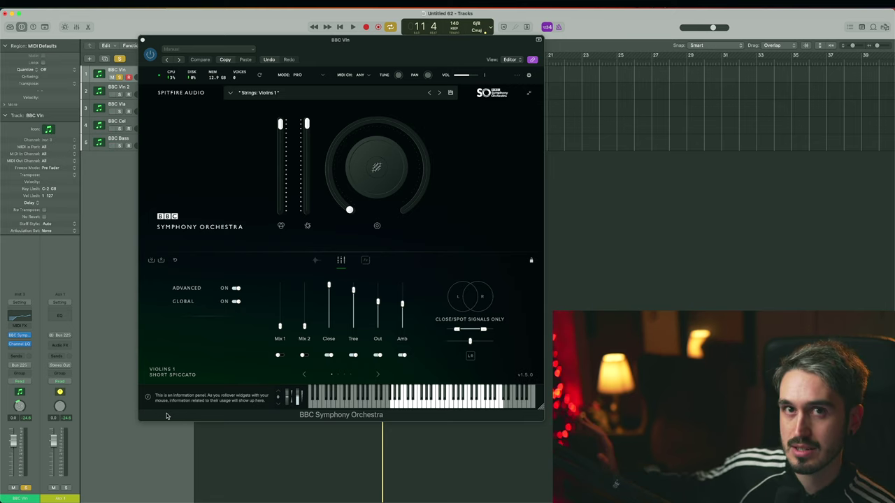
right_click(19, 411)
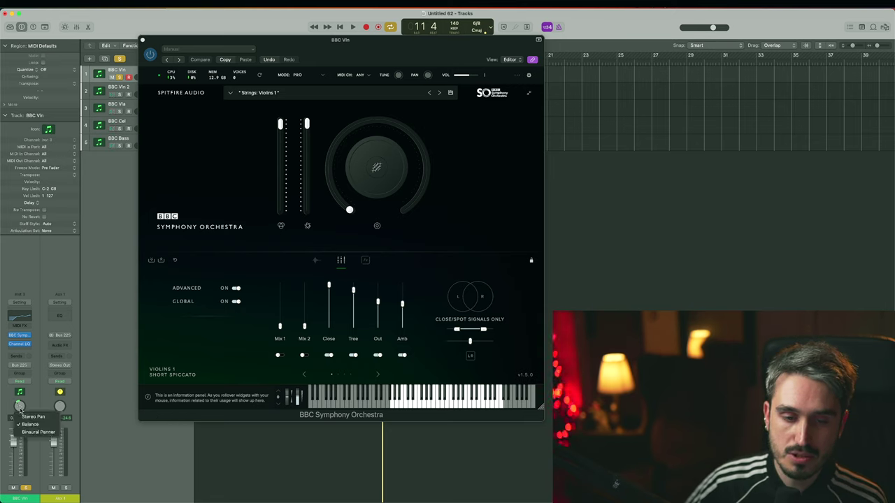
click(46, 418)
key(space)
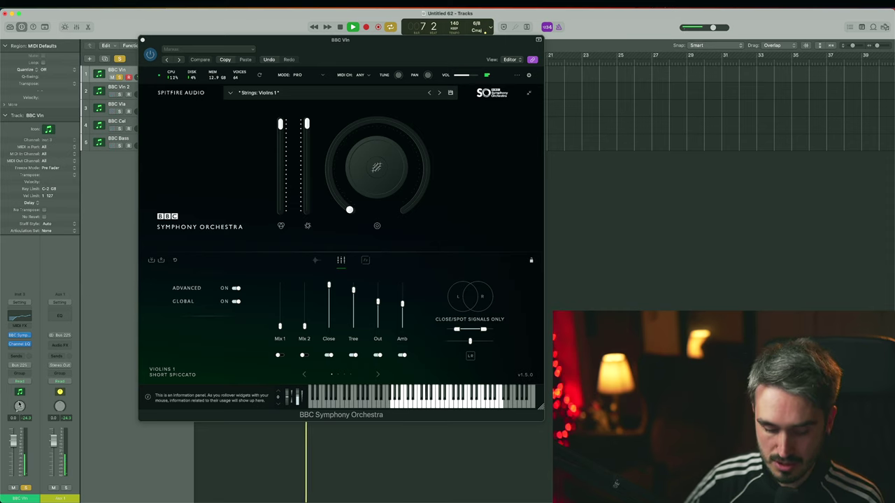
Step: Audition the Violins 1 close stereo pan further left, and bring it back near centre
click(469, 341)
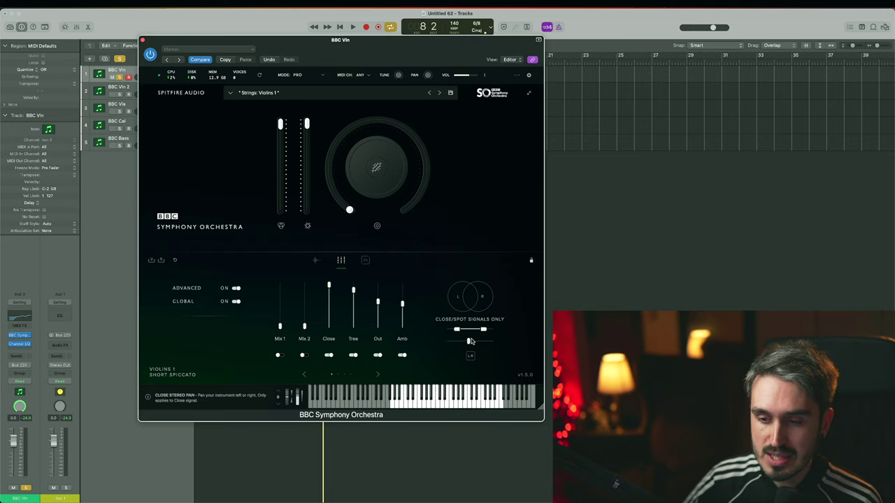
click(470, 340)
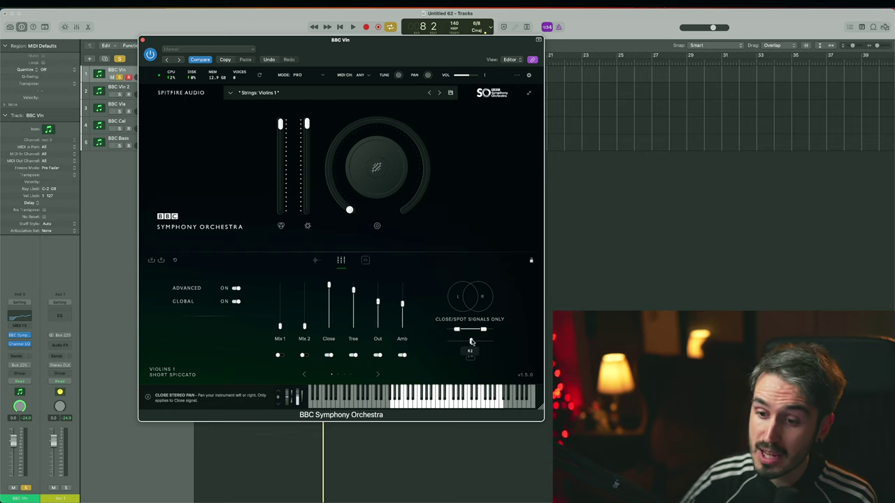
drag(467, 341, 461, 341)
key(space)
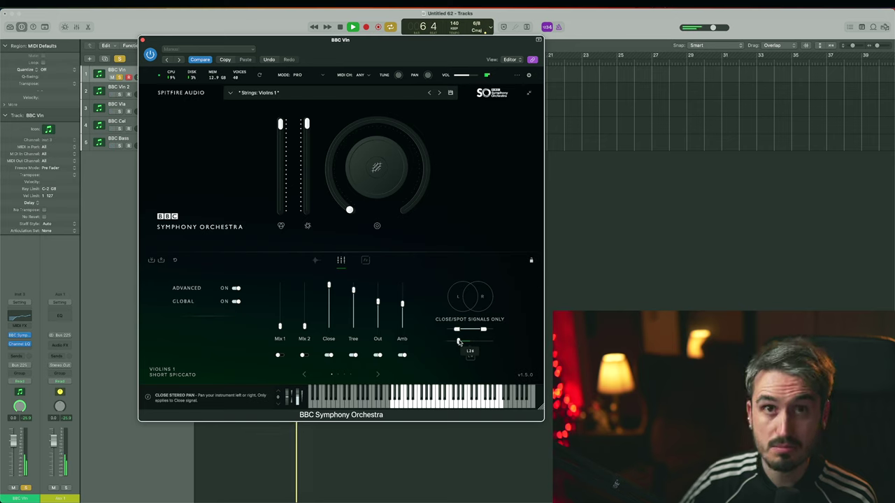
drag(458, 341, 467, 341)
key(space)
Step: Try raising the Violins 1 Sides microphone to about -0.3 dB, and lower it fully again
click(377, 374)
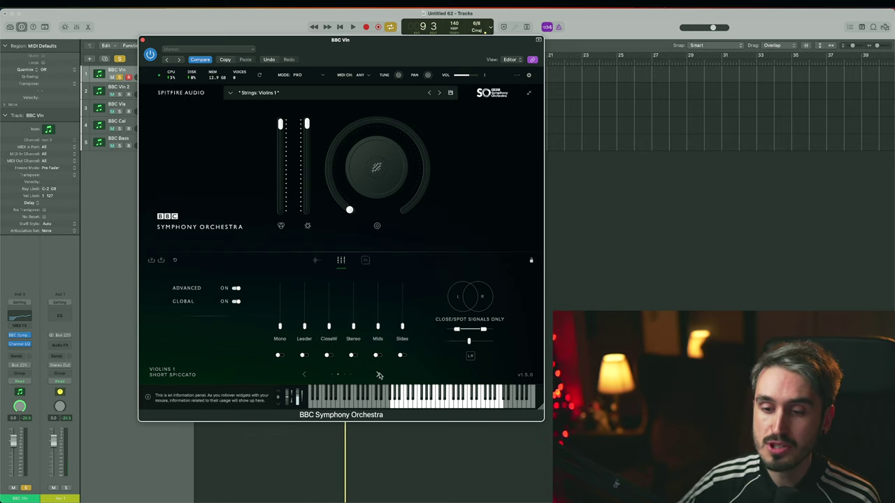
drag(402, 327, 402, 285)
mouse_move(403, 286)
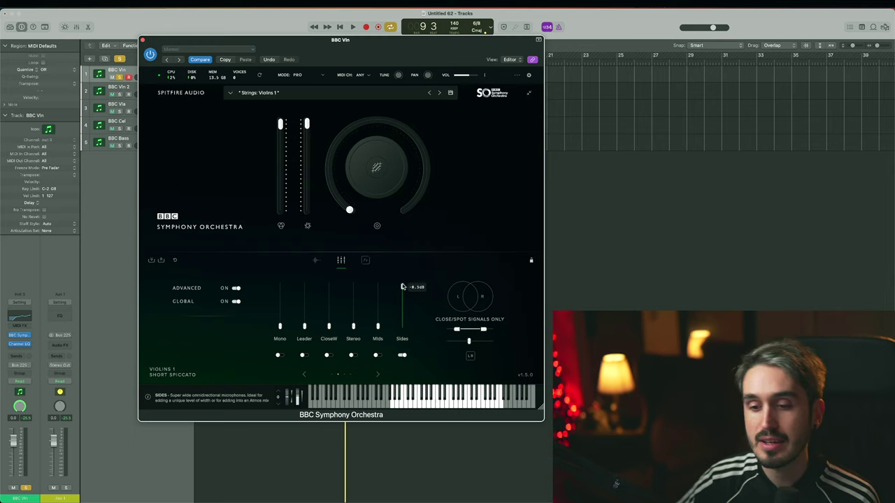
drag(402, 286, 402, 325)
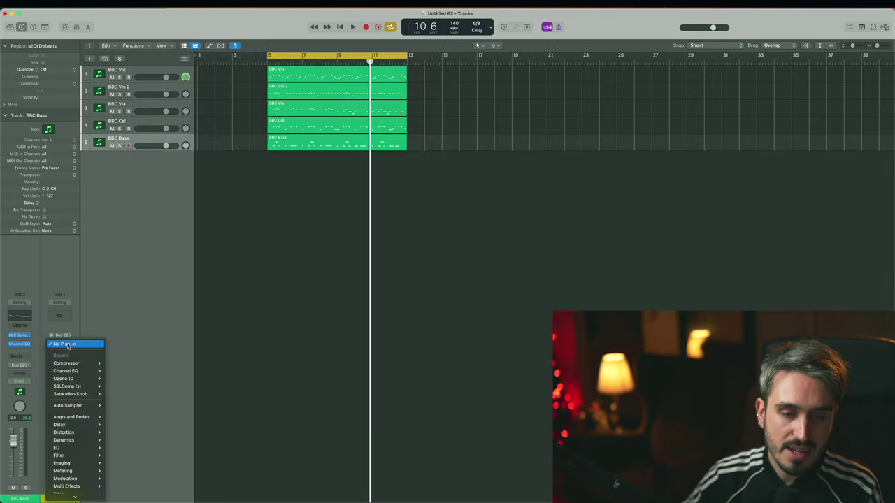
Step: Insert a stereo Compressor on the Aux 1 channel and move its window clear of the regions
mouse_move(67, 365)
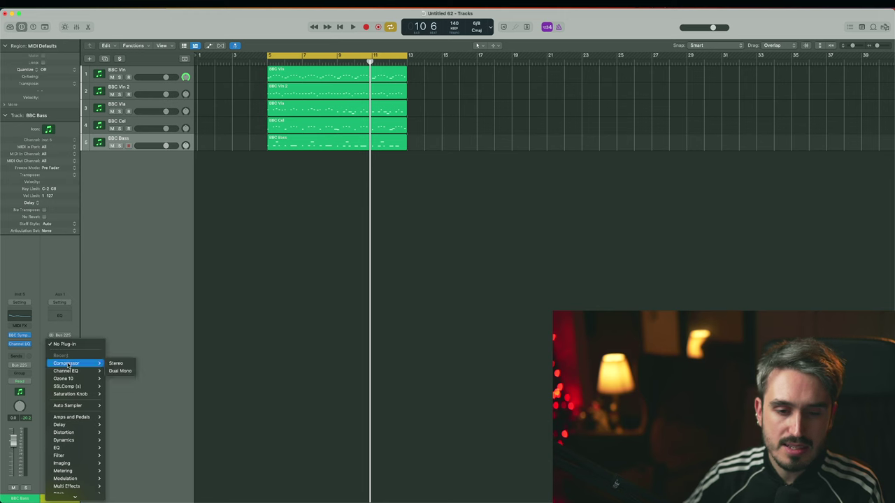
click(118, 364)
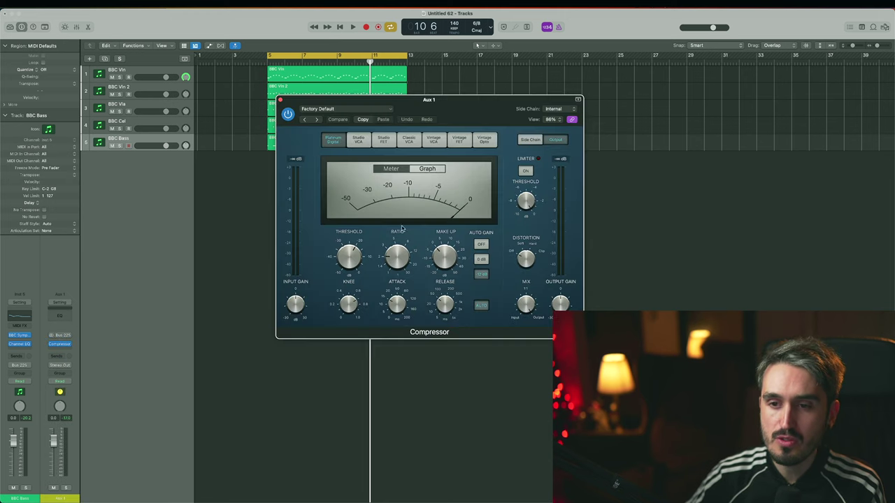
drag(493, 109, 430, 141)
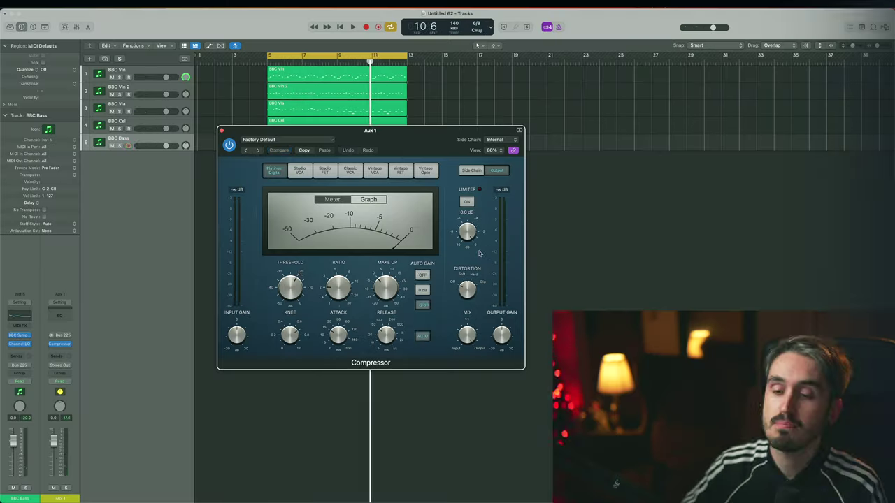
Step: Set the Aux 1 compressor to -30.5 dB threshold, 35 ms attack and 13 ms release with auto gain off, and adjust its ratio
drag(280, 288, 291, 297)
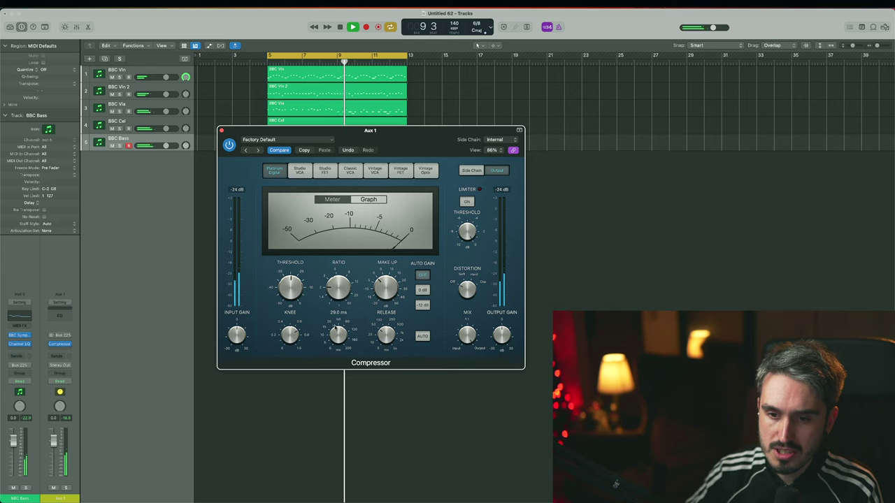
mouse_move(335, 326)
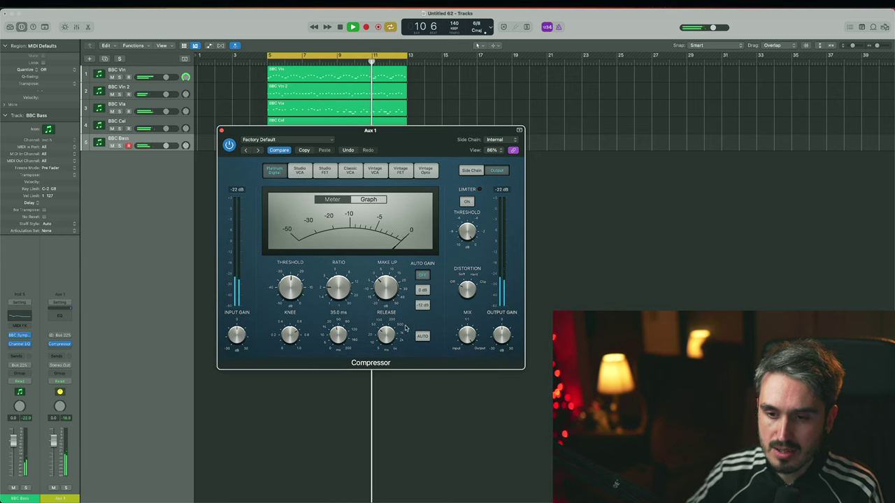
mouse_move(374, 341)
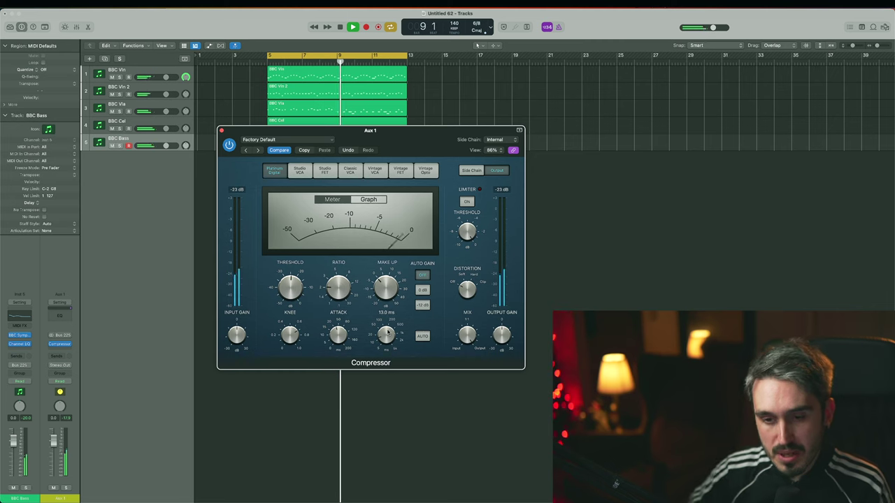
mouse_move(386, 334)
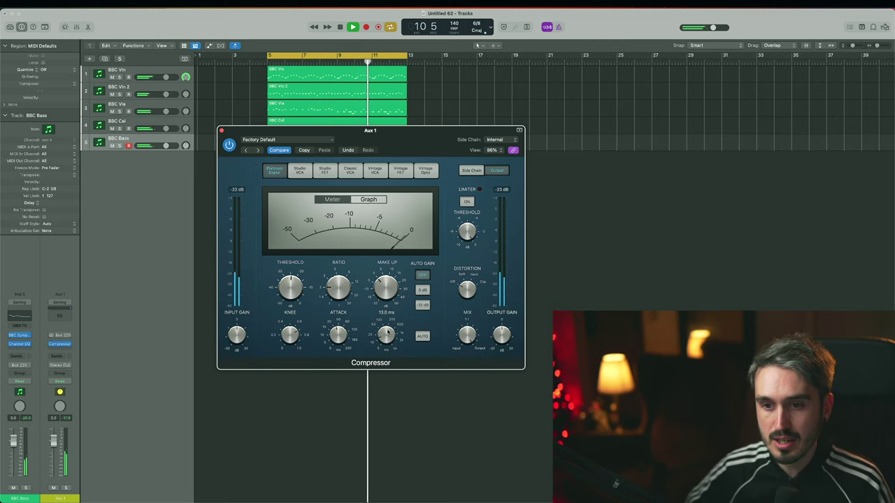
mouse_move(340, 299)
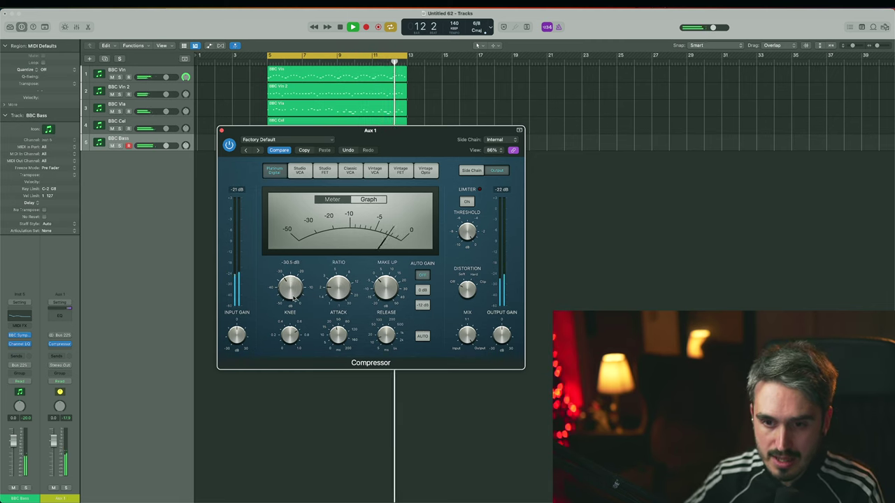
drag(340, 299, 334, 271)
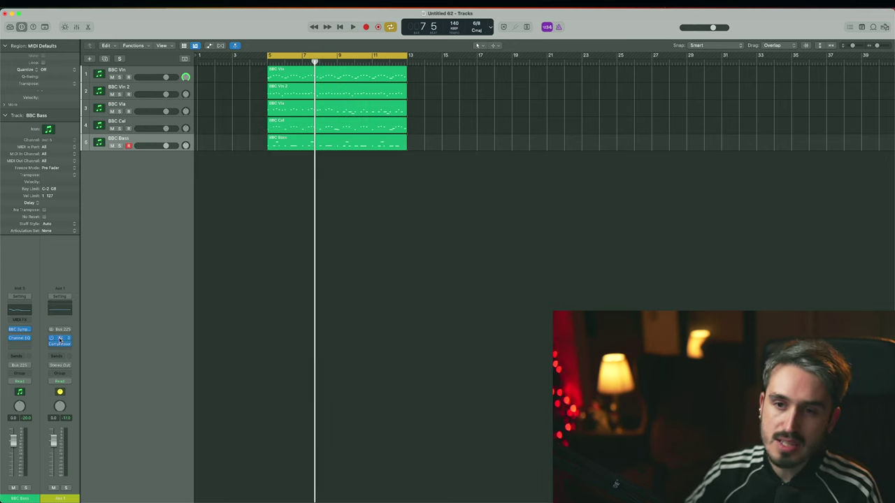
Step: Insert a Channel EQ ahead of the Aux 1 compressor and boost its high shelf 1.5 dB at 7300 Hz
click(59, 339)
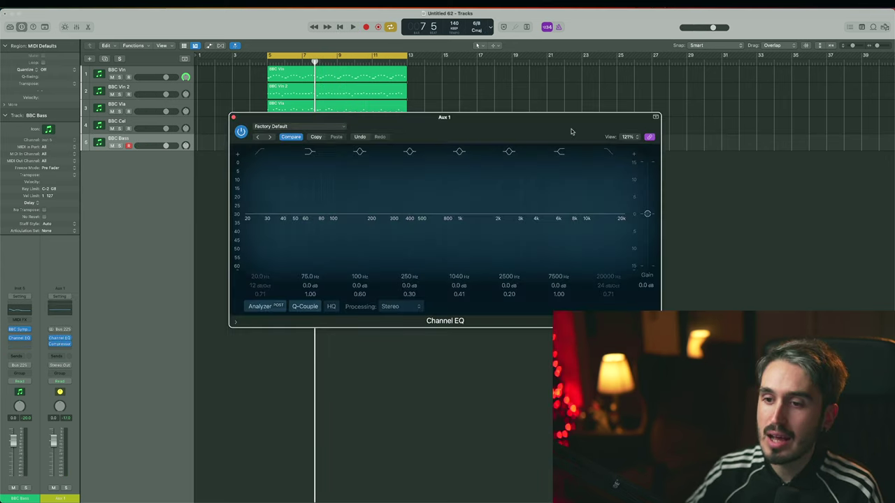
drag(518, 125, 553, 121)
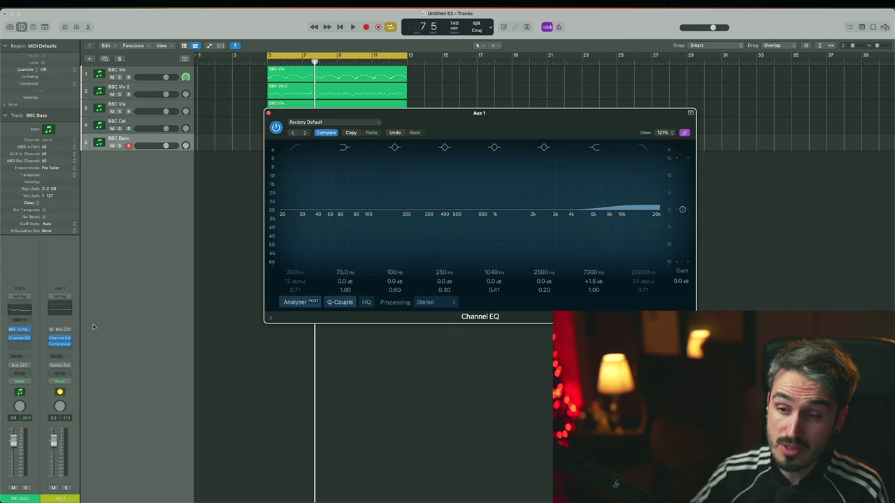
Step: During playback, set the Aux 1 EQ's low shelf to +1.3 dB at 69.5 Hz and high shelf to +1.9 dB, and lower the 1040 Hz band
key(space)
drag(345, 210, 341, 206)
drag(604, 208, 604, 207)
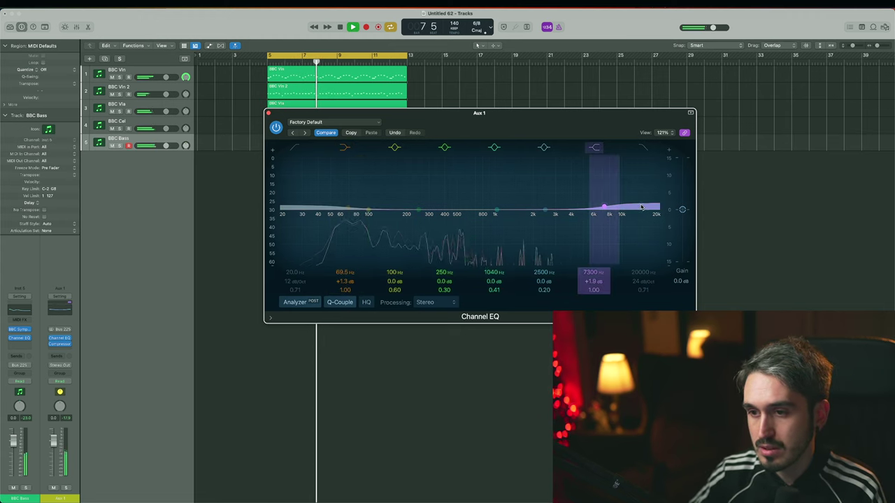
drag(494, 210, 460, 222)
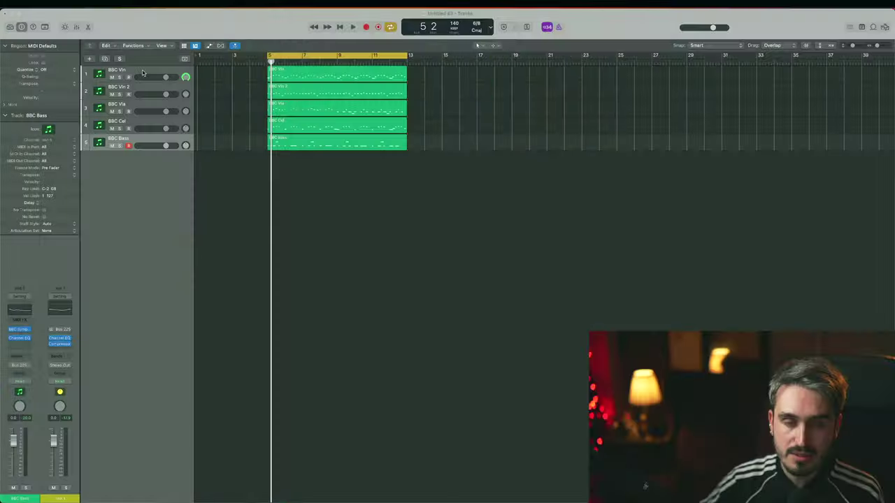
Step: Add a Bus 1 send to all five string channels in the mixer and select the Aux 2 channel it feeds
key(super+a)
key(x)
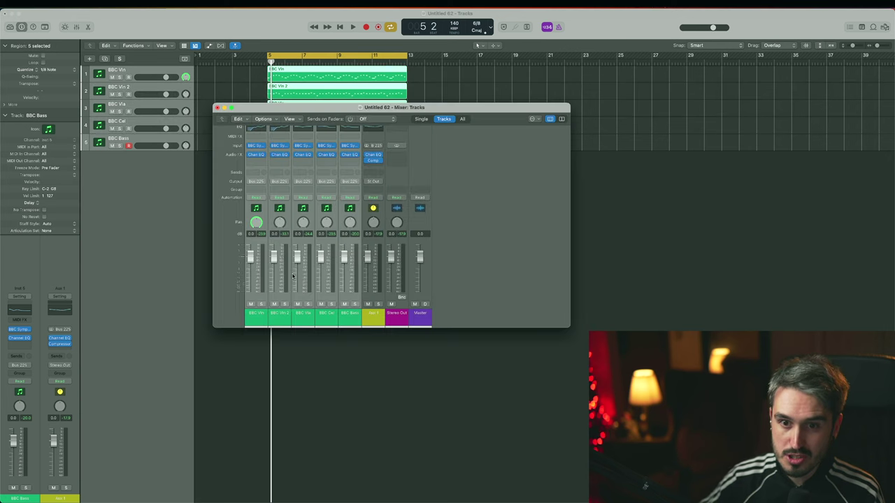
click(257, 175)
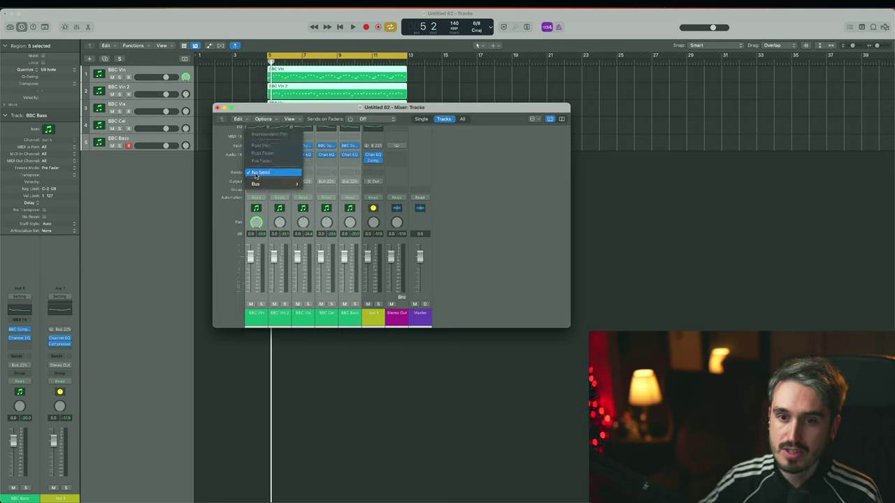
mouse_move(264, 184)
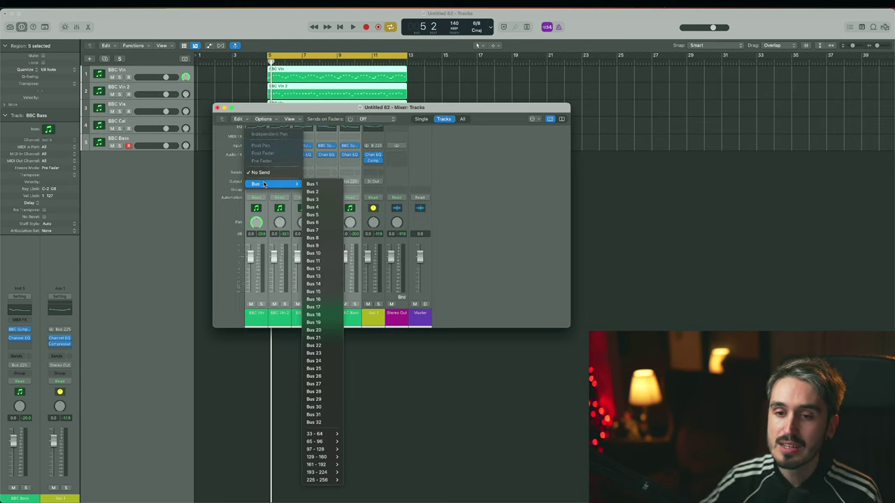
click(328, 184)
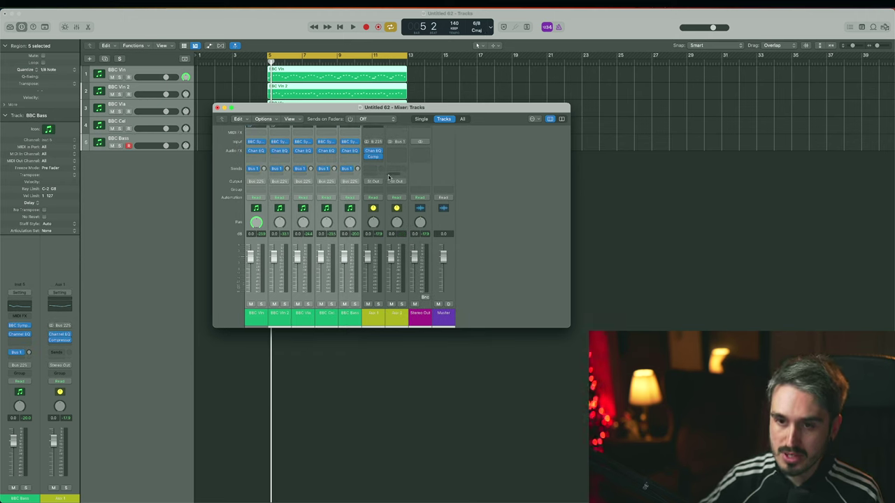
click(396, 316)
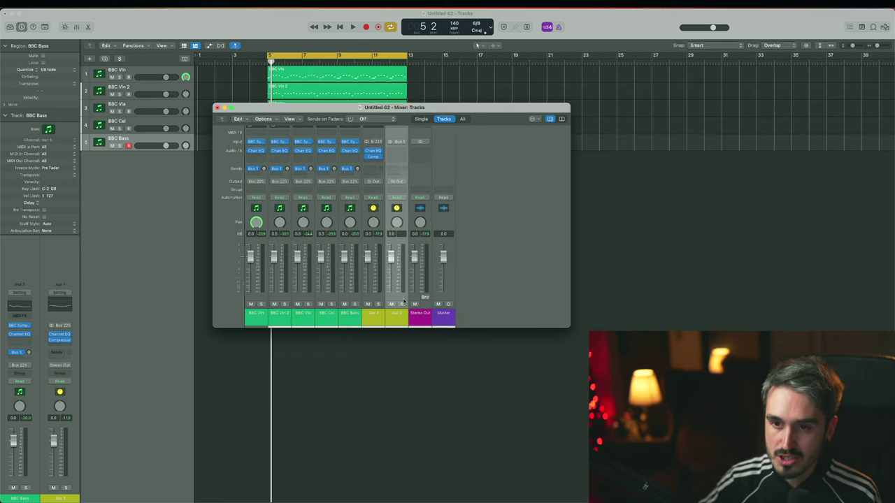
Step: Insert Cinematic Rooms Professional on the Aux 2 channel with its Amethyst Hall setting and start playback
click(395, 170)
click(581, 355)
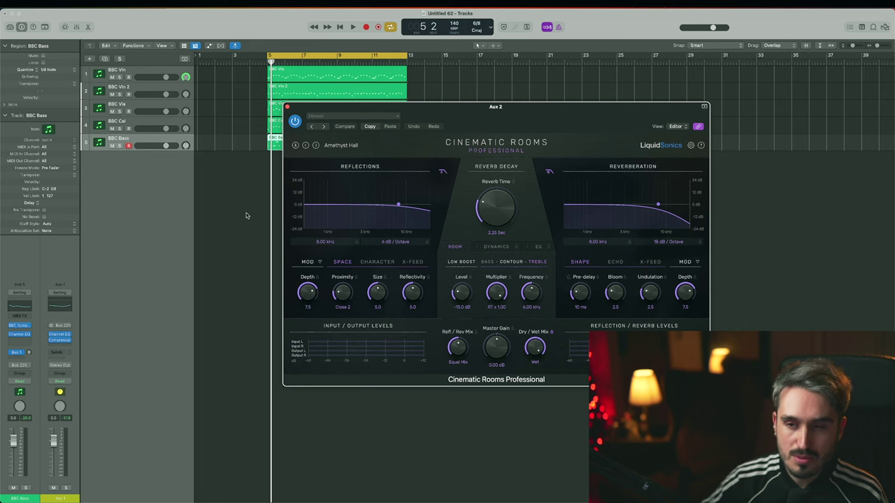
key(space)
drag(437, 116, 327, 163)
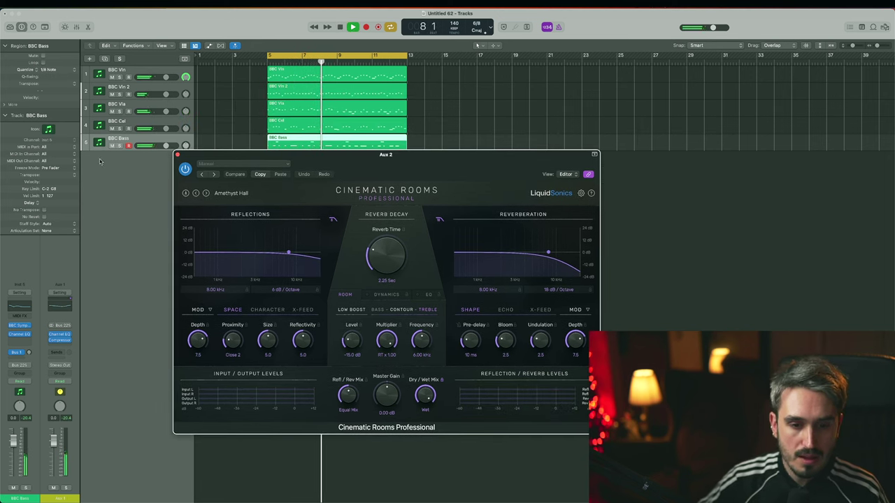
Step: Reopen the mixer and raise the Bus 1 sends of all five string channels to about -10.6 dB while auditioning the reverb
key(x)
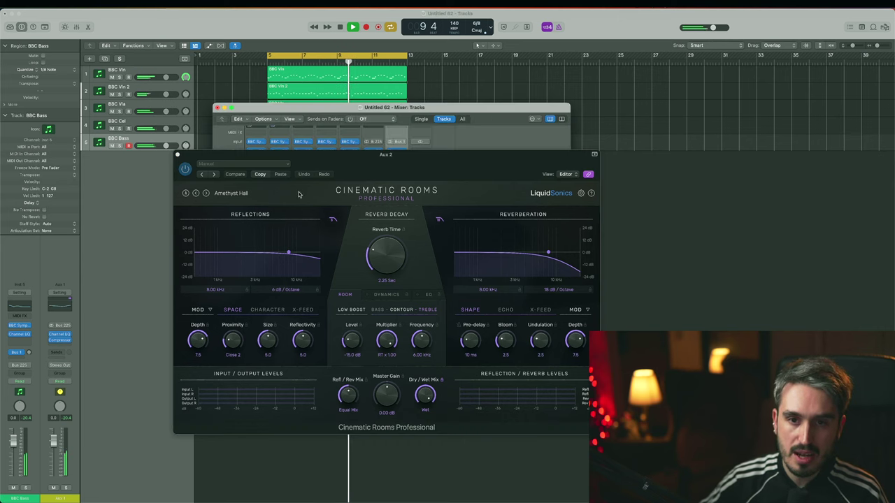
drag(391, 111, 210, 56)
click(77, 95)
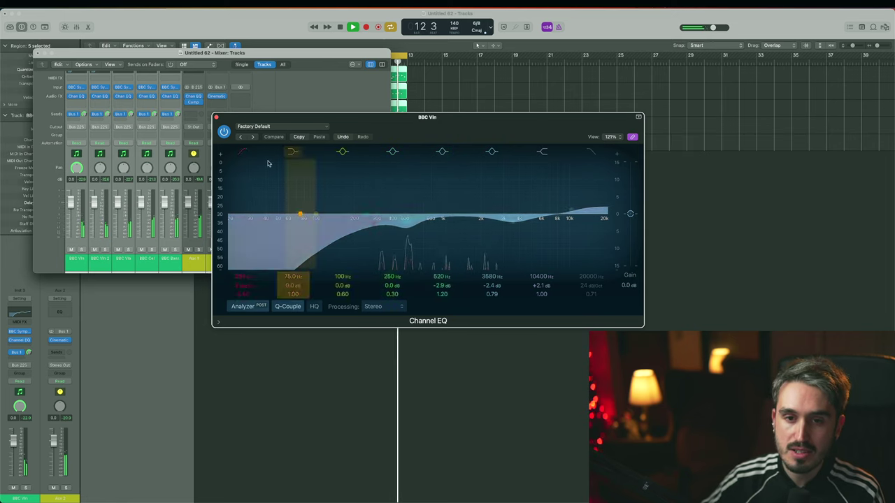
key(space)
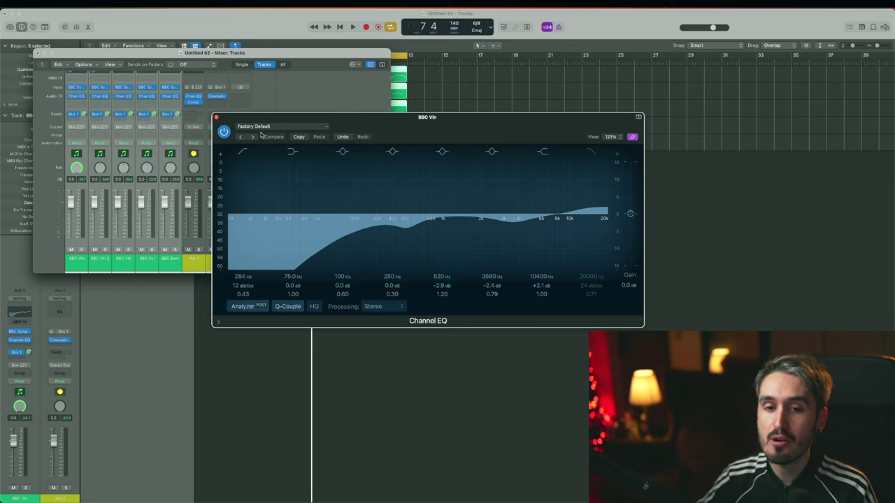
key(space)
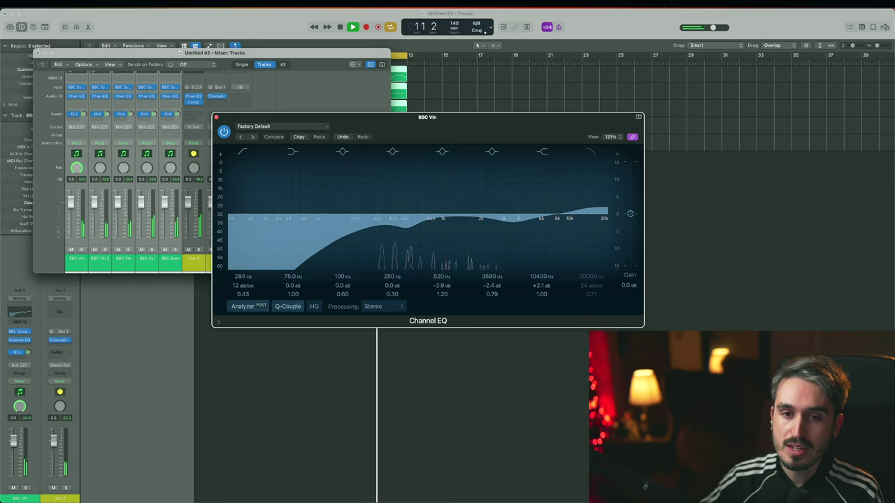
click(216, 117)
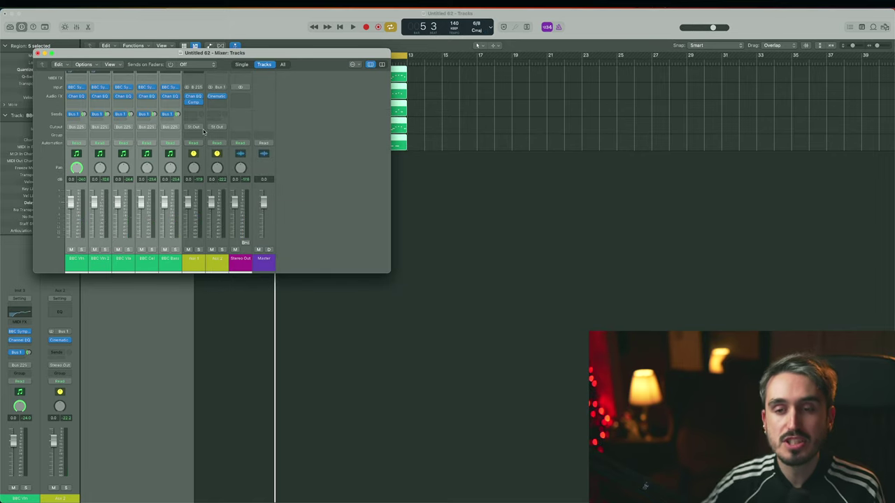
Step: During playback, add a Bus 2 send to all five string channels
key(space)
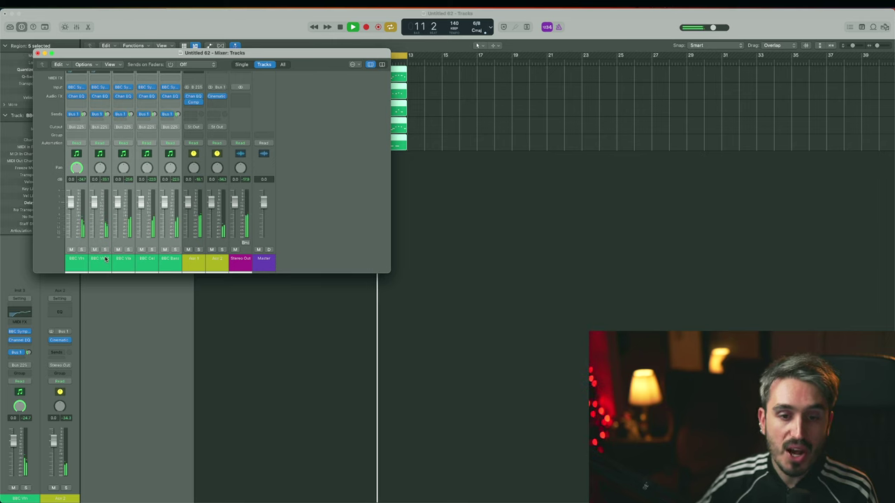
click(79, 120)
mouse_move(78, 131)
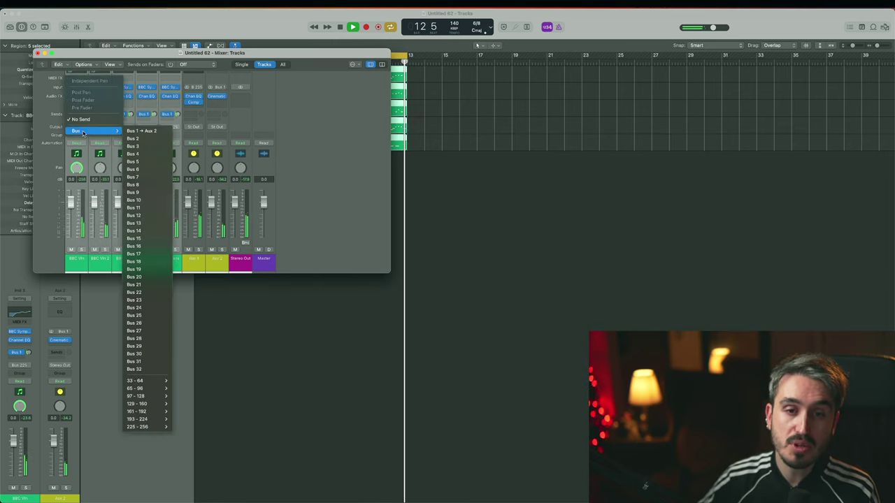
click(144, 139)
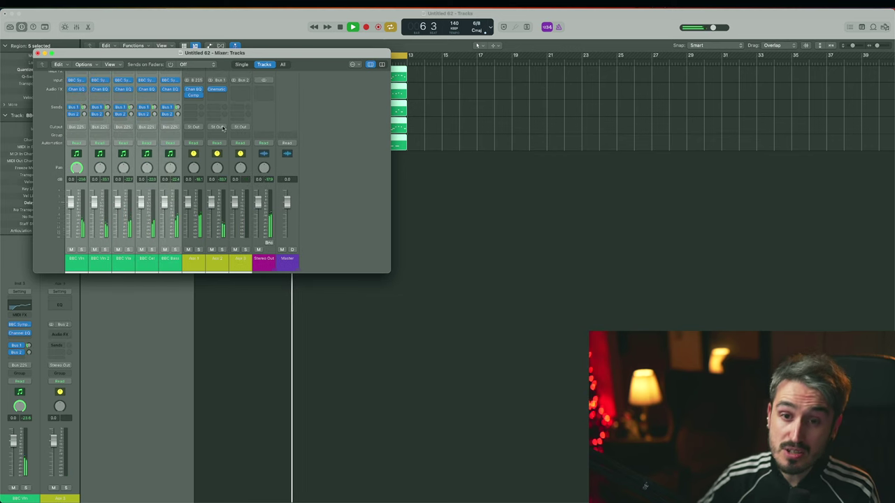
Step: Insert Cinematic Rooms Professional on the Aux 3 channel and load the Medium Room preset from the Rooms category
click(243, 90)
click(265, 112)
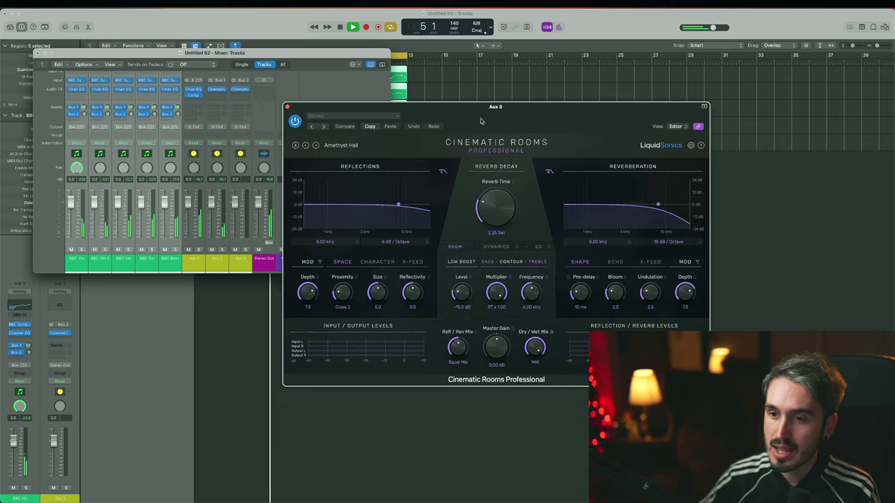
click(336, 145)
mouse_move(384, 174)
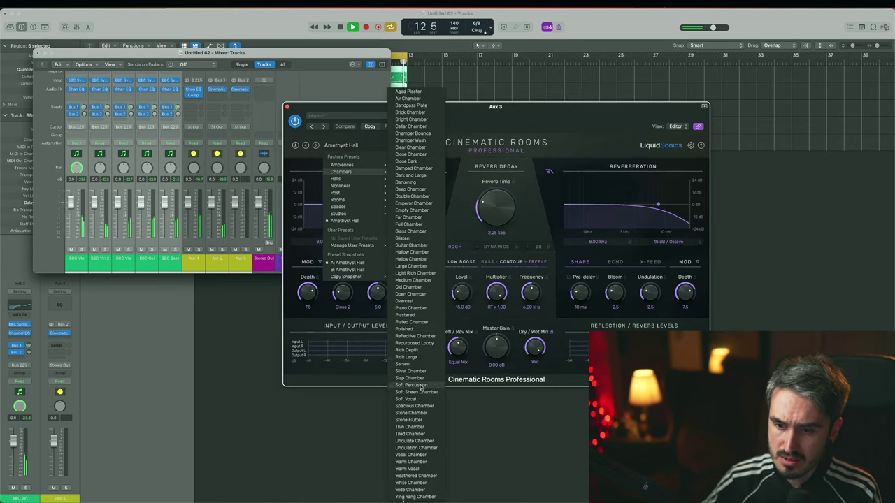
mouse_move(337, 199)
click(417, 344)
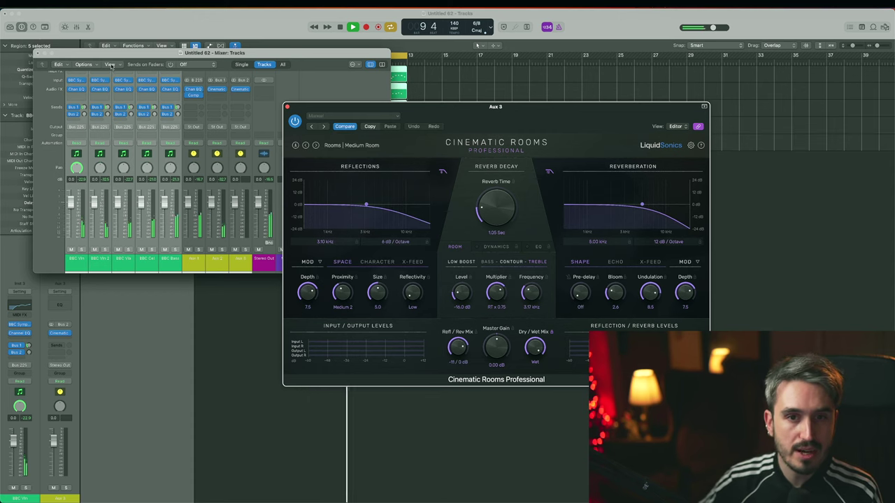
Step: Raise the Bus 2 sends on all five string channels during playback, and select the Aux 2 and Aux 3 reverb channels
click(286, 108)
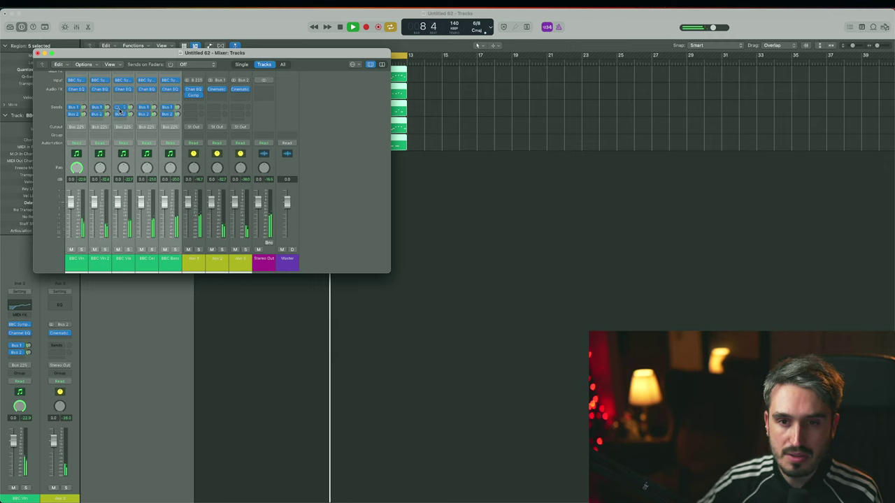
key(space)
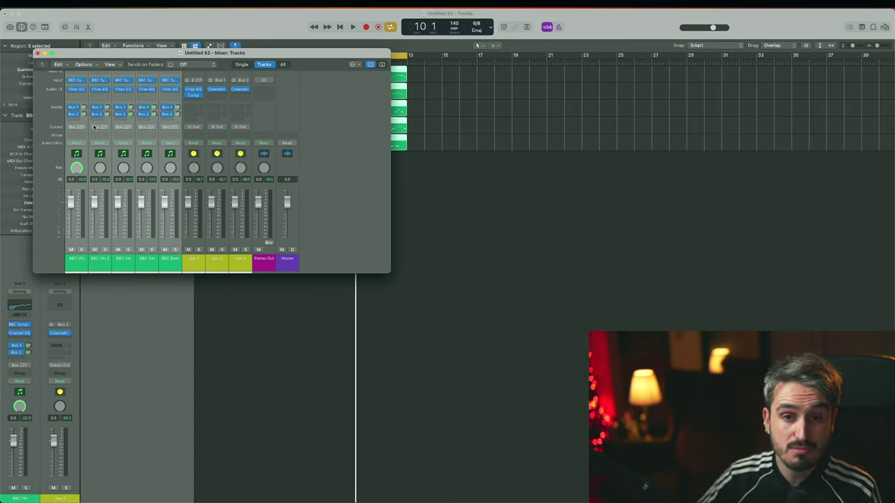
key(space)
click(217, 262)
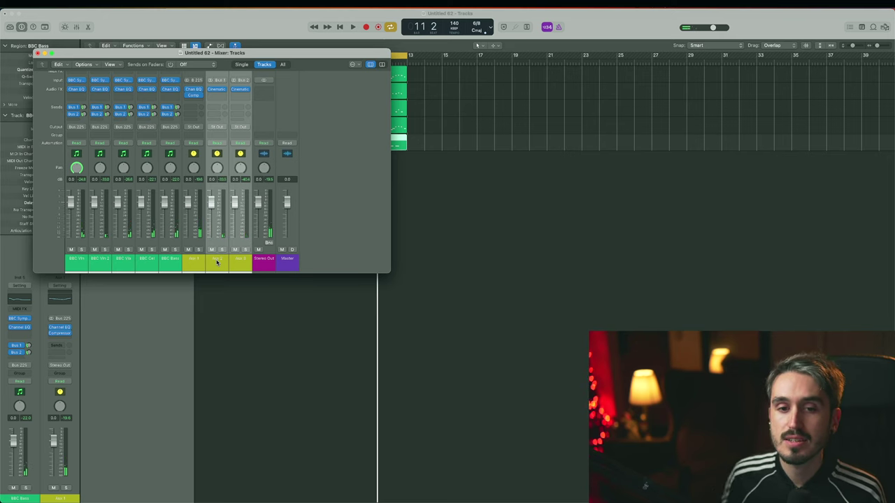